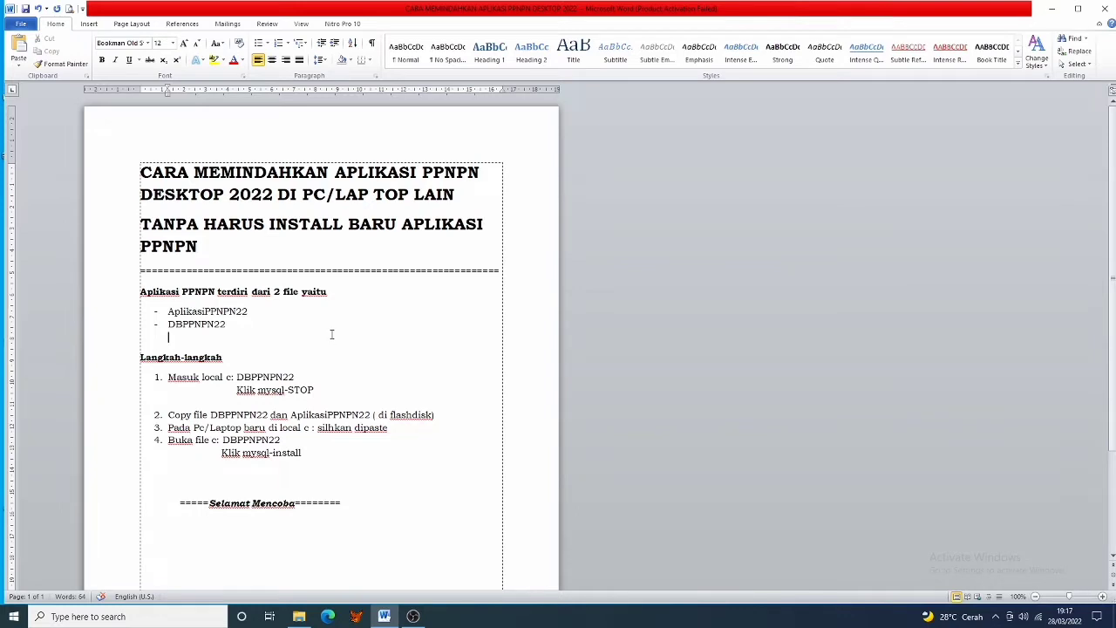
Switch from the Word instructions to File Explorer and open the DBPPNPN22 folder on the SYTEM (C:) drive.
scroll(326, 337, "down", 1)
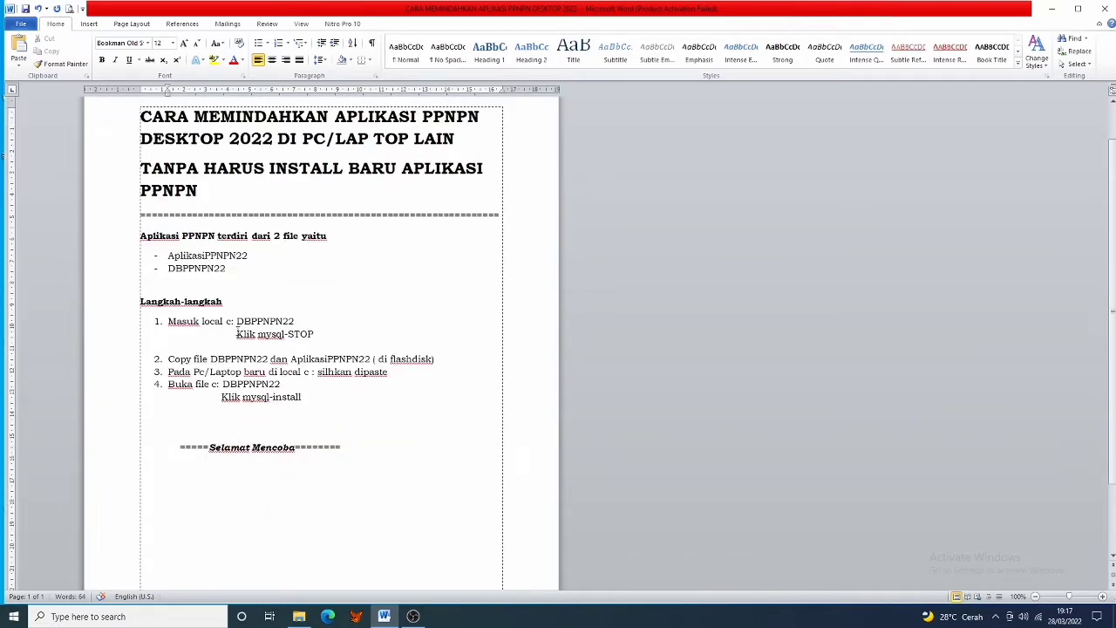
left_click(298, 617)
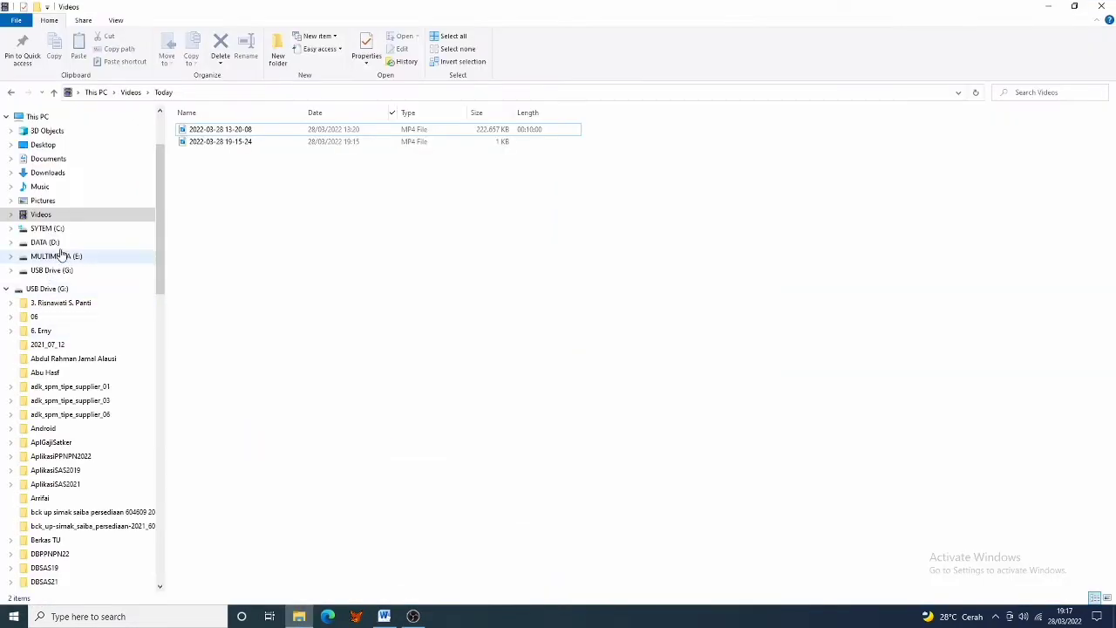
left_click(48, 229)
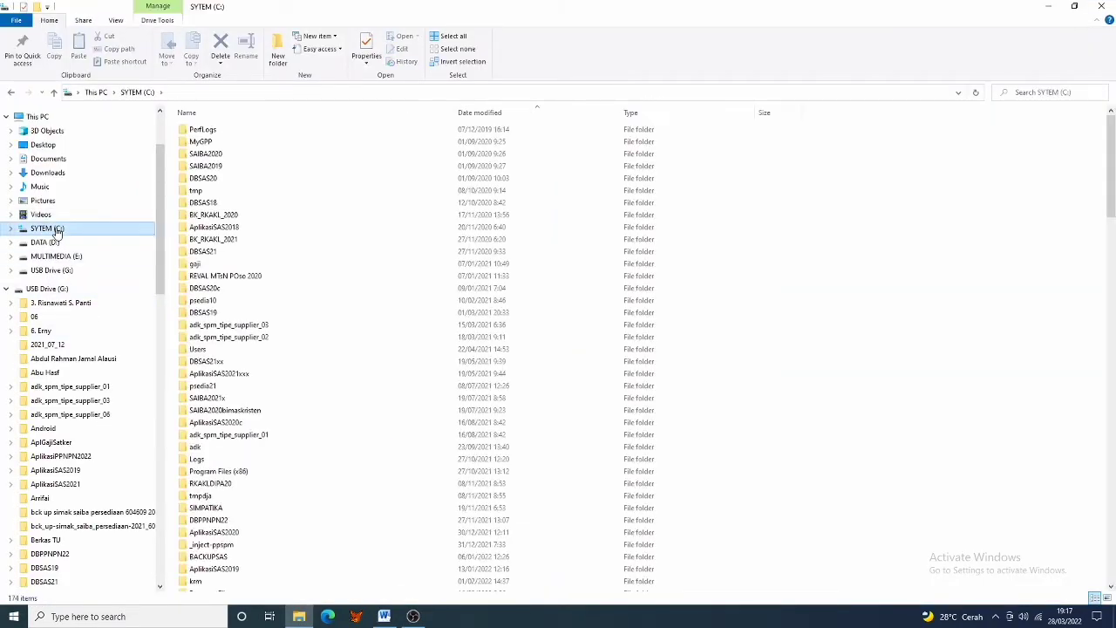
scroll(344, 399, "down", 2)
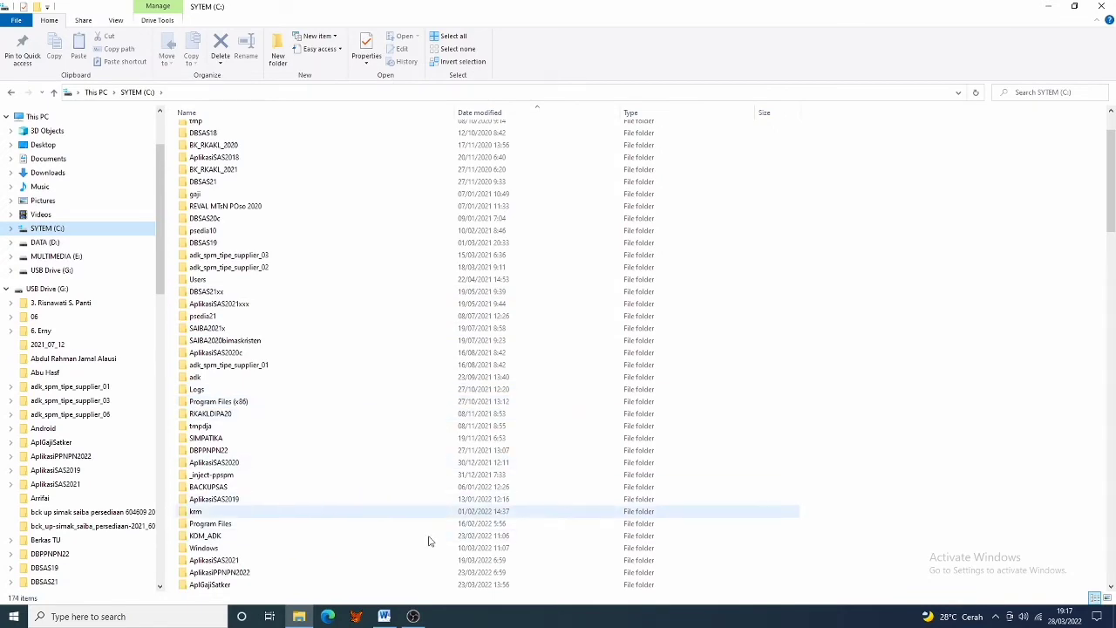
left_click(383, 616)
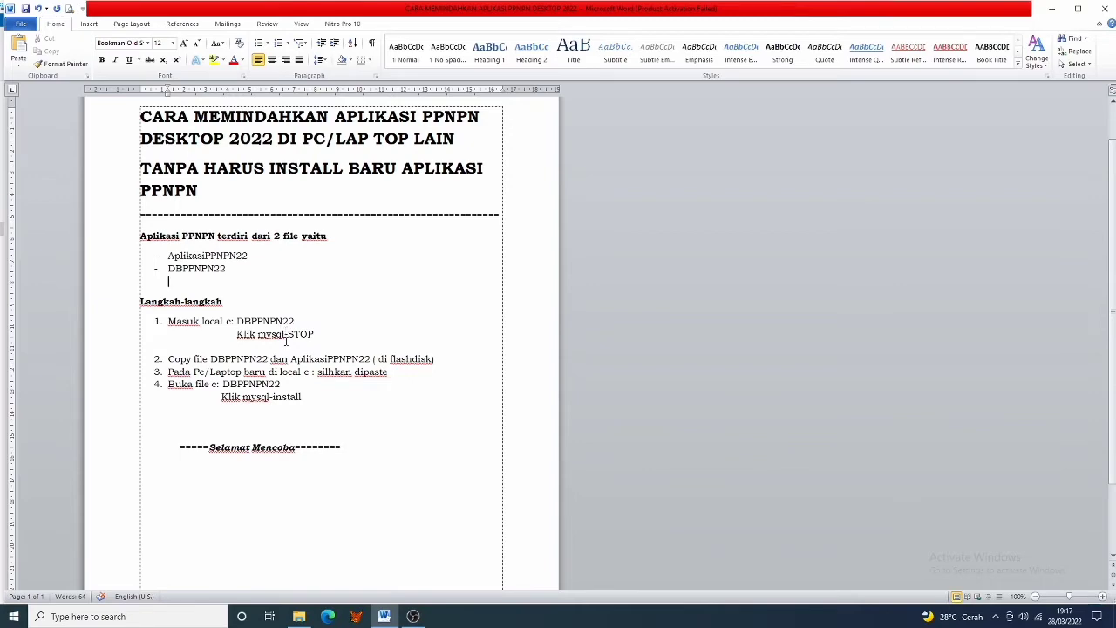
left_click(300, 622)
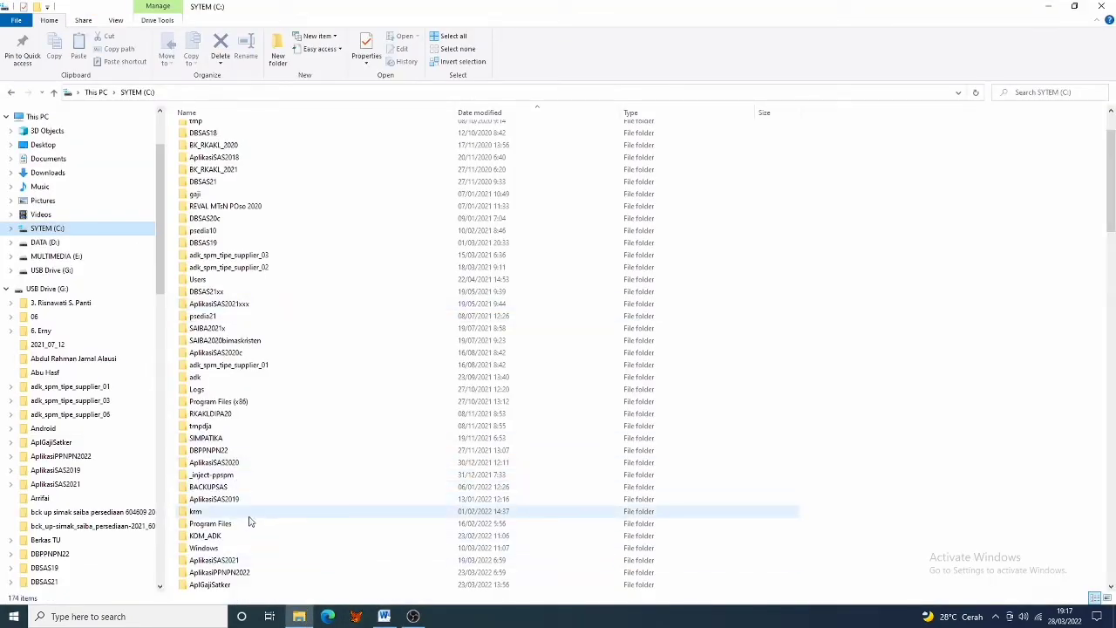
double_click(209, 450)
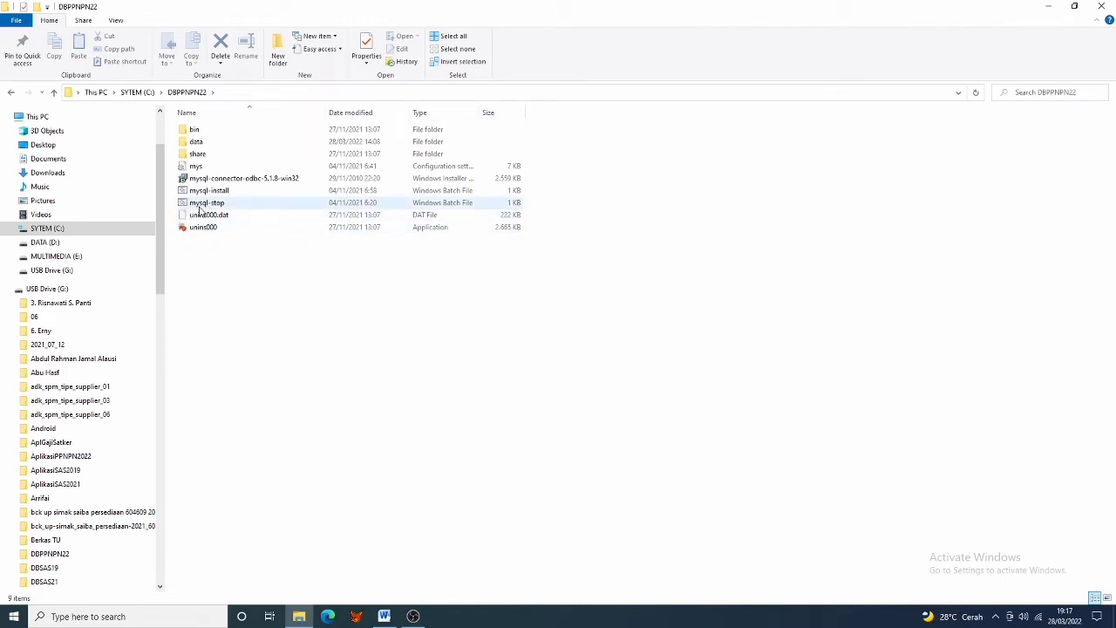
Run the mysql-stop batch file in the DBPPNPN22 folder as administrator and approve the permission request.
mouse_move(207, 209)
left_click(217, 204)
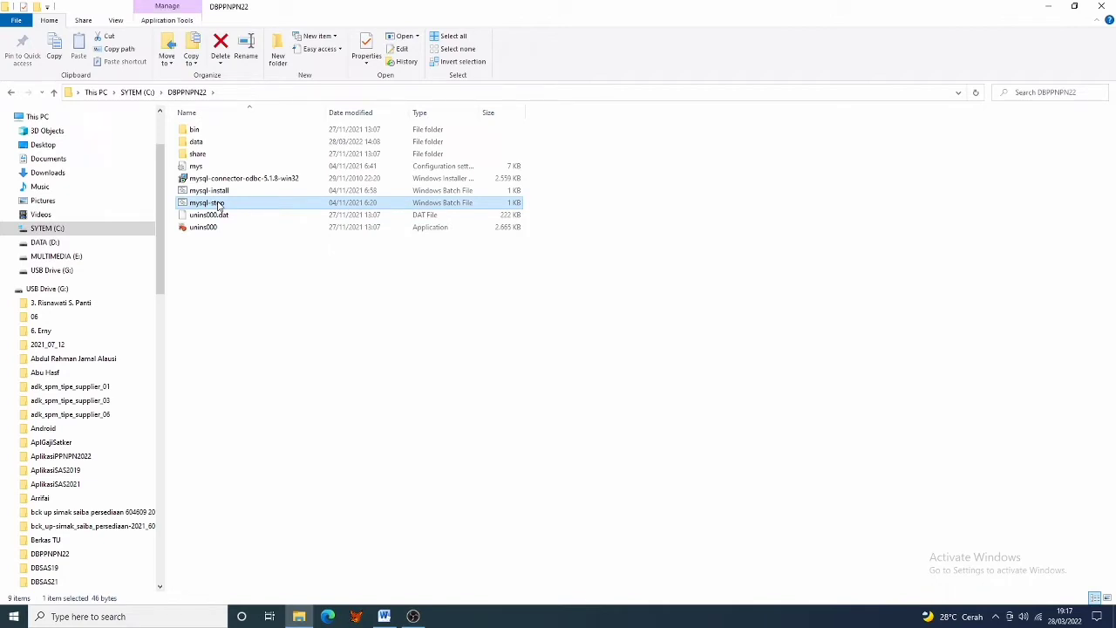
double_click(217, 203)
right_click(218, 204)
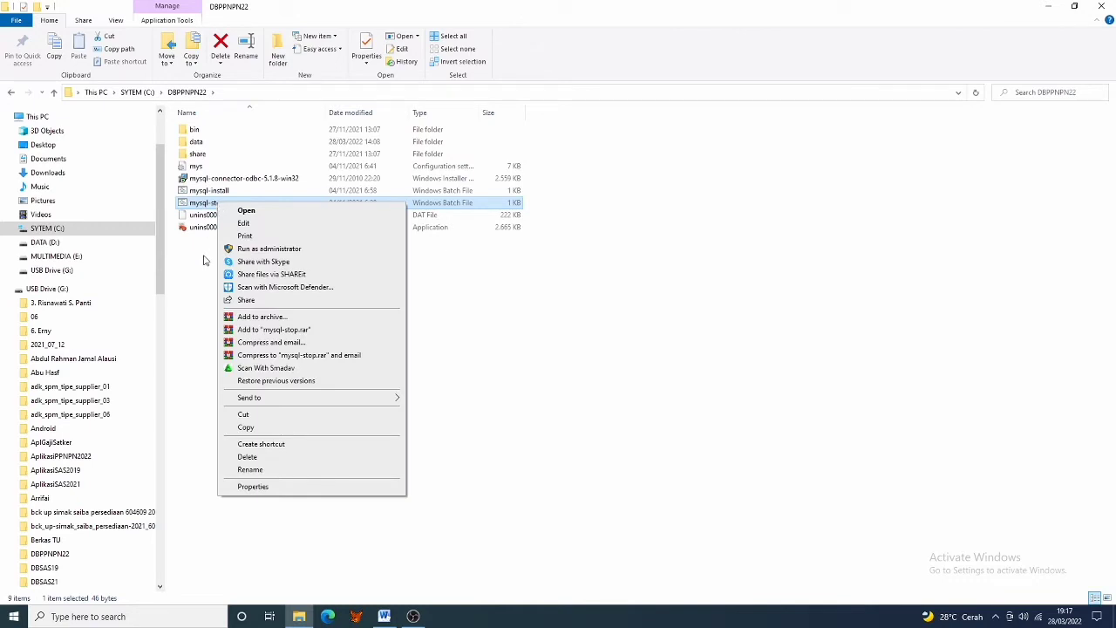
left_click(265, 250)
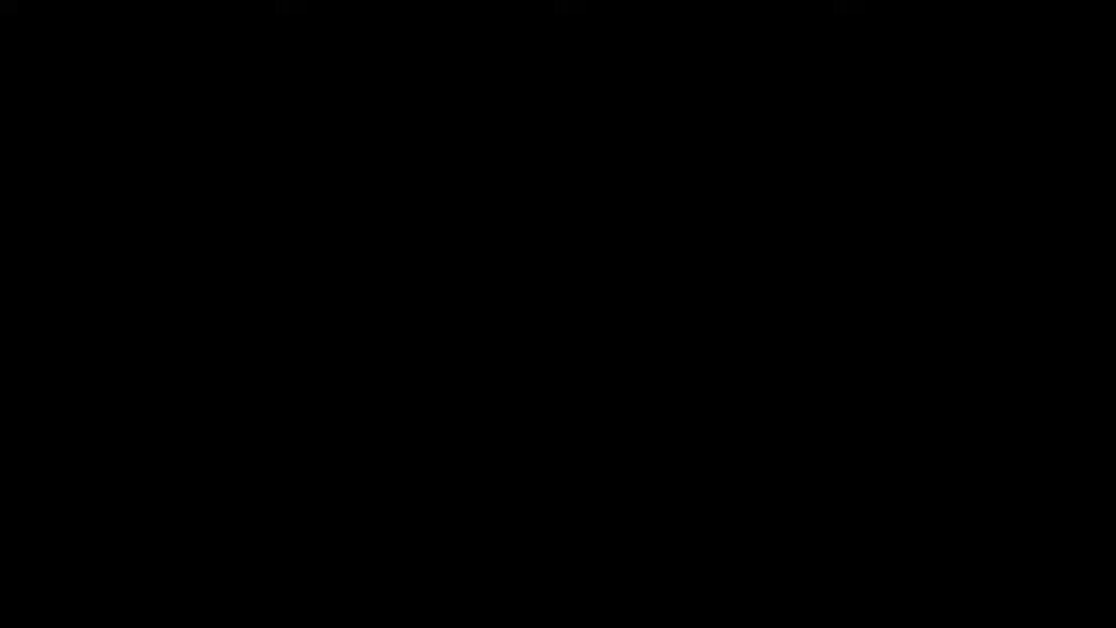
left_click(496, 386)
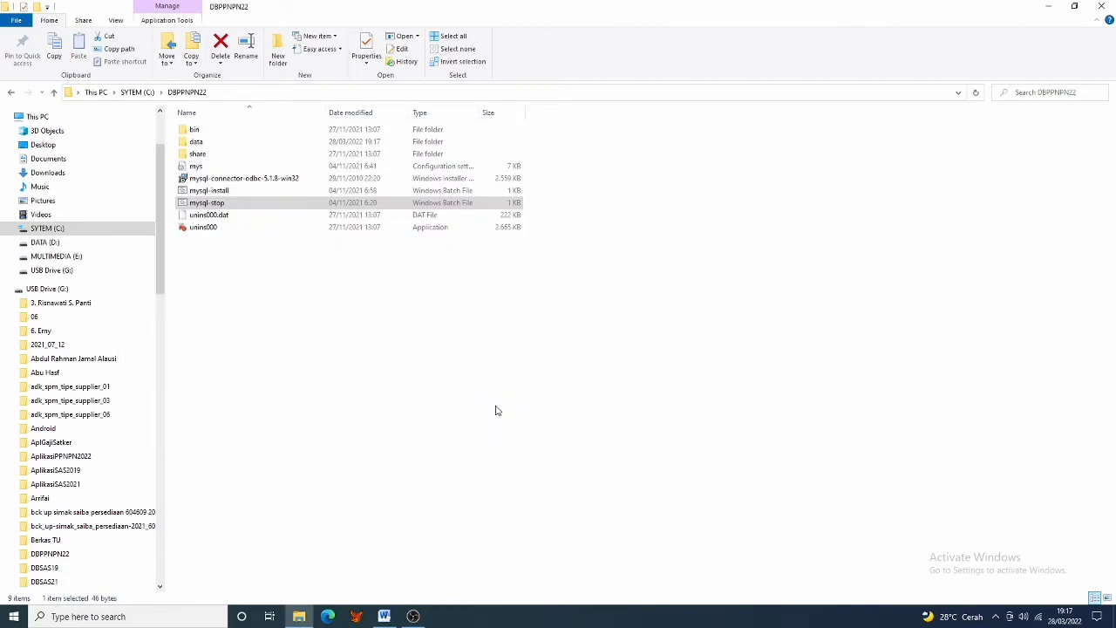
Return to the root of drive C and send the DBPPNPN22 folder to USB Drive (G:).
left_click(55, 93)
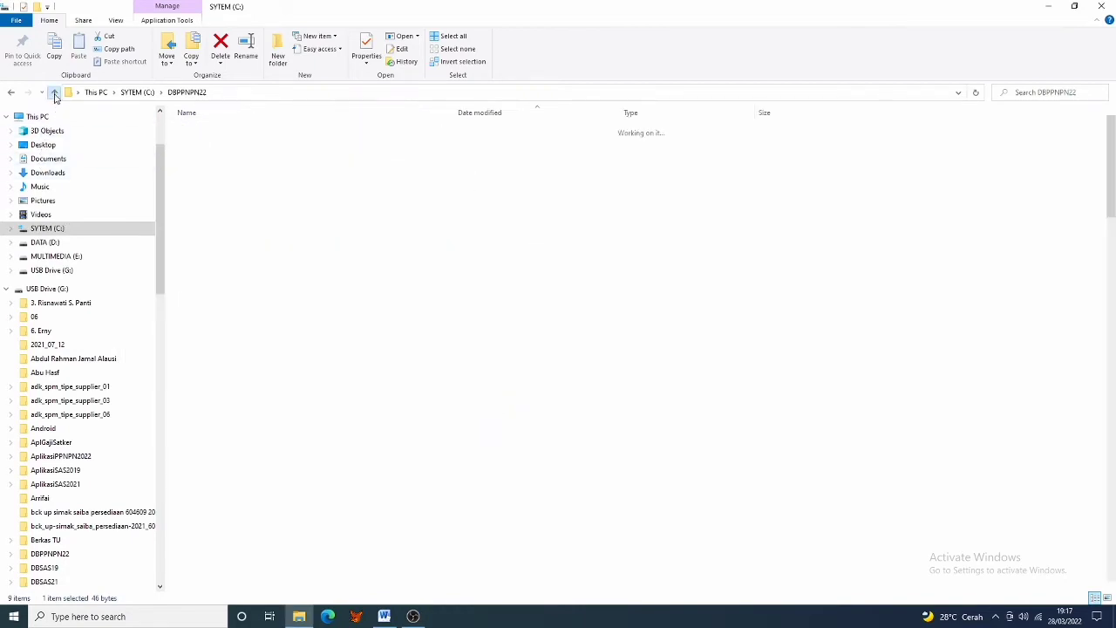
left_click(384, 616)
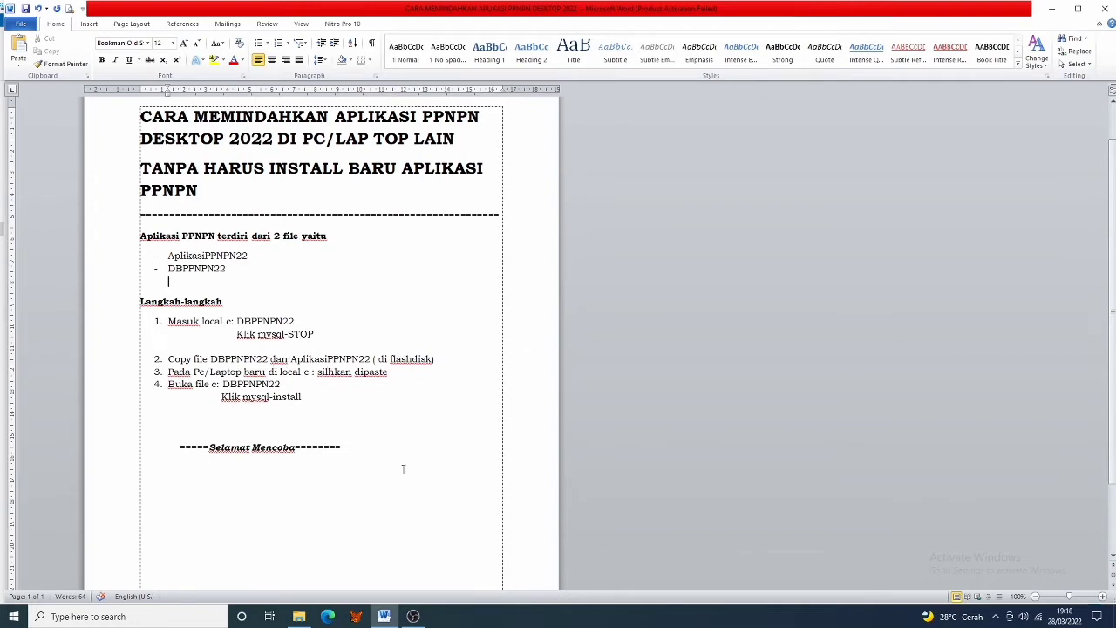
left_click(298, 617)
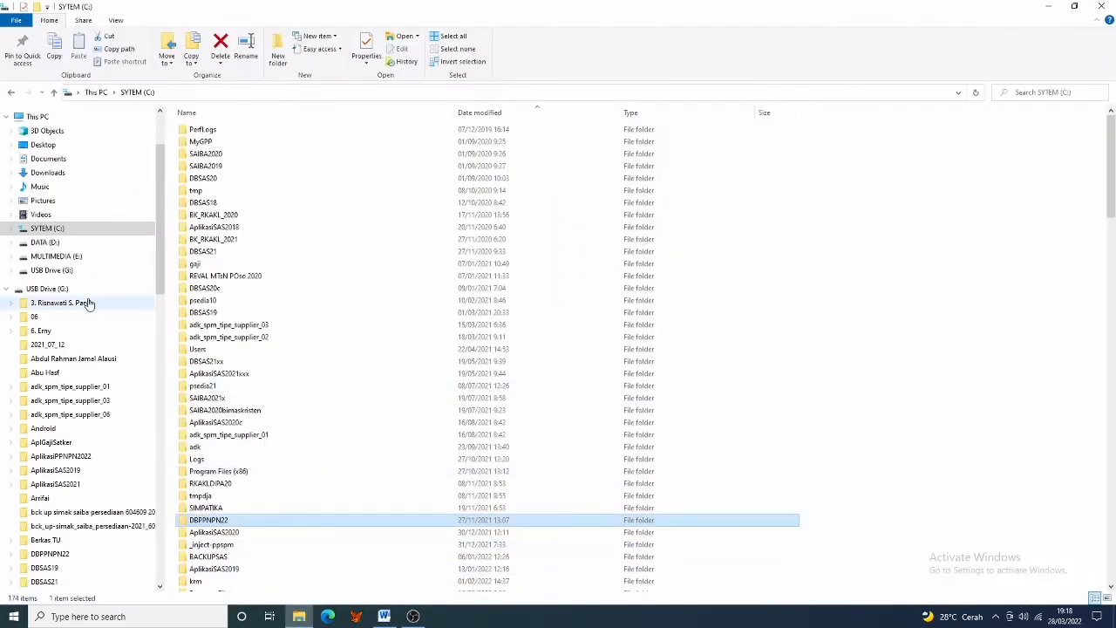
right_click(237, 521)
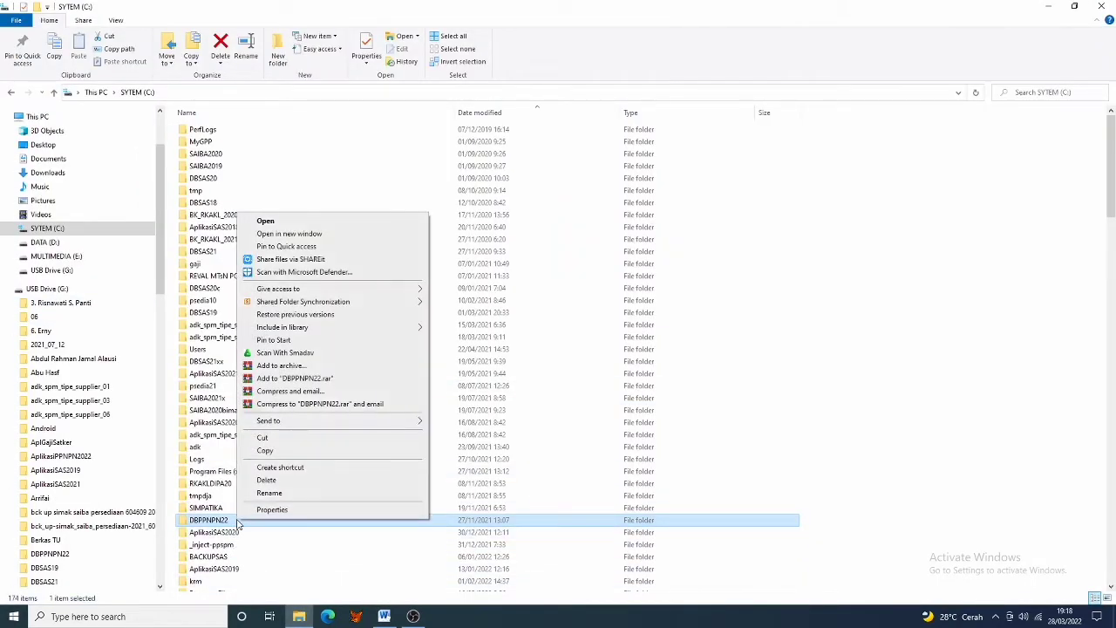
mouse_move(410, 425)
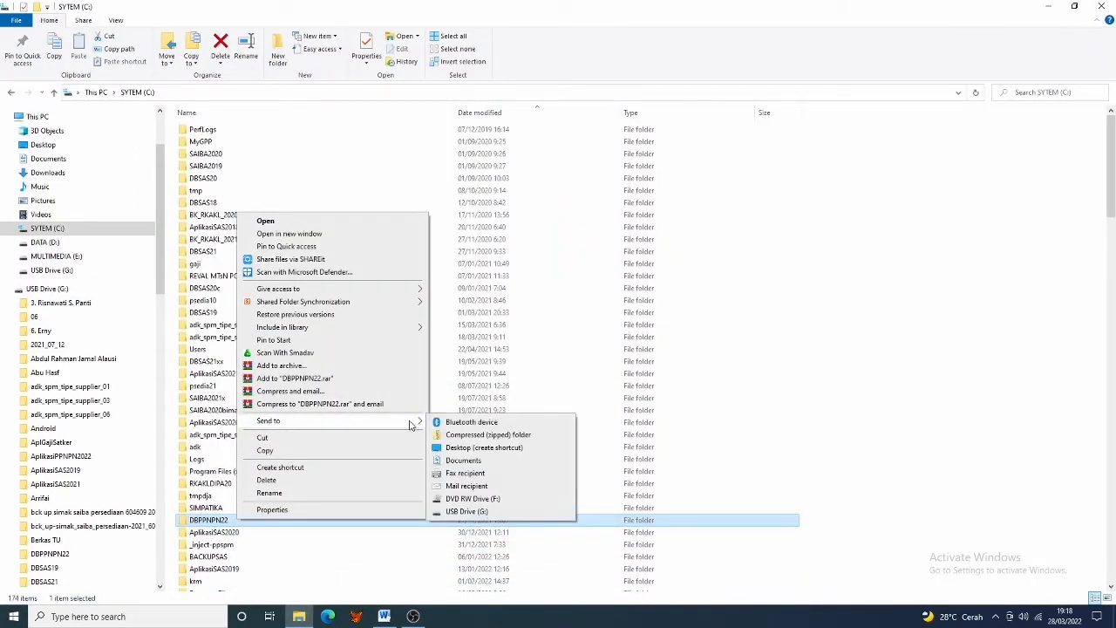
left_click(460, 511)
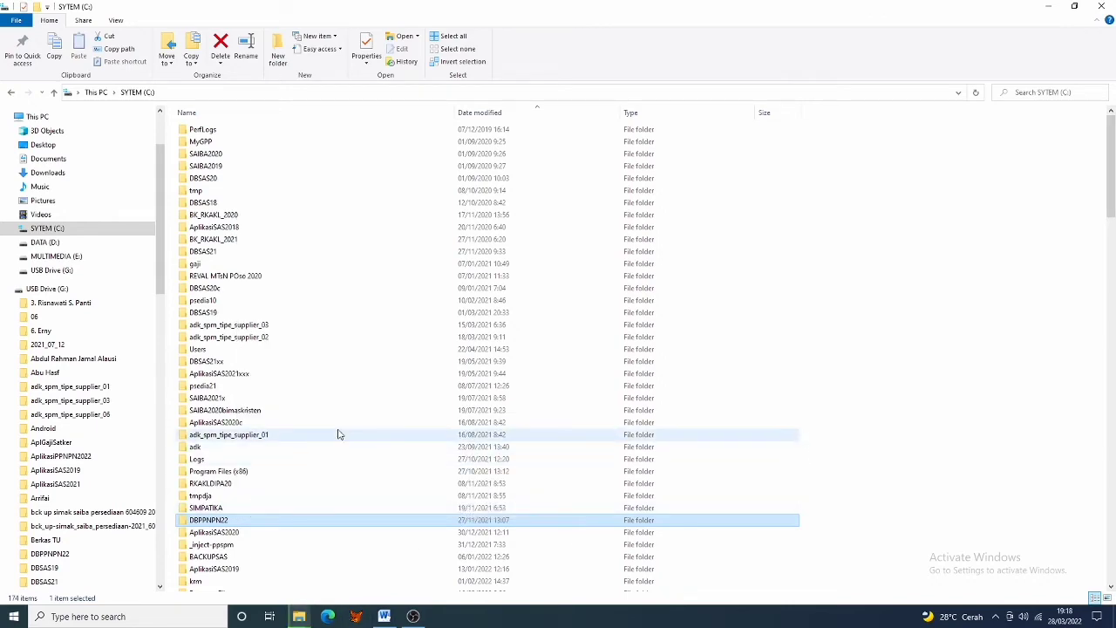
Find the AplikasiPPNPN2022 folder on drive C and send it to USB Drive (G:).
scroll(340, 440, "down", 4)
left_click_drag(1110, 242, 1111, 572)
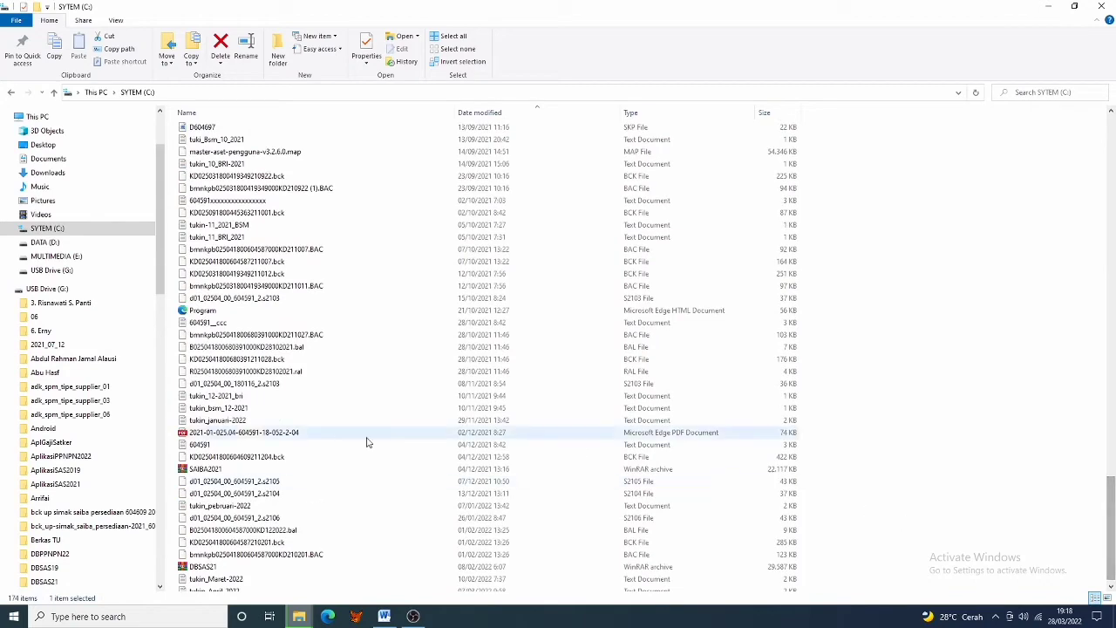
scroll(294, 448, "down", 1)
left_click(314, 462)
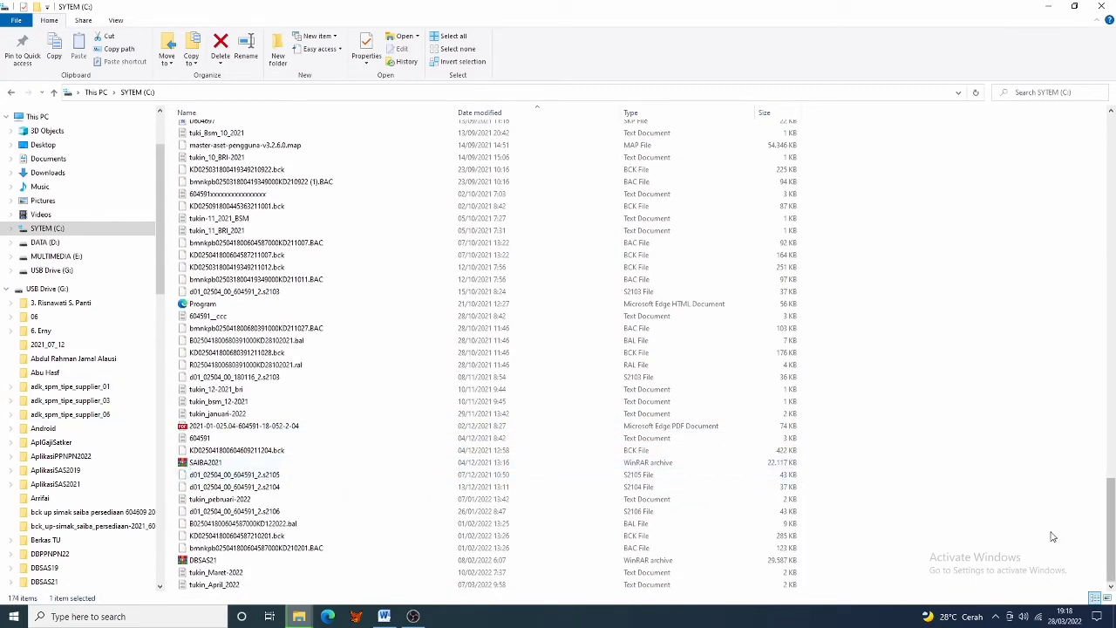
left_click_drag(1111, 530, 1057, 375)
scroll(1057, 375, "up", 20)
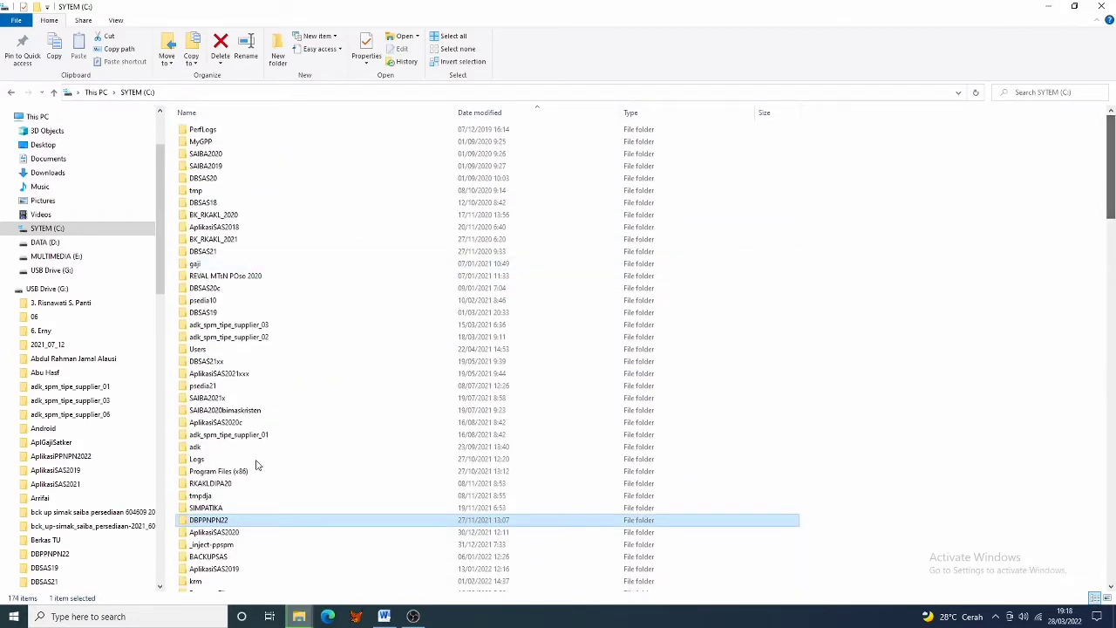
scroll(314, 500, "down", 3)
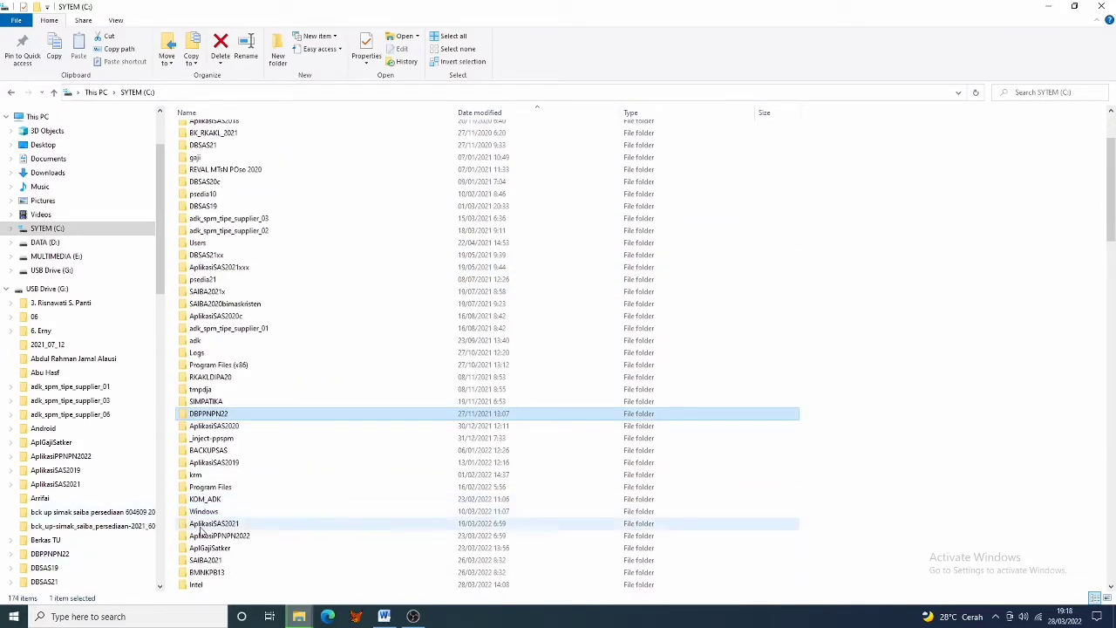
left_click(215, 537)
right_click(214, 541)
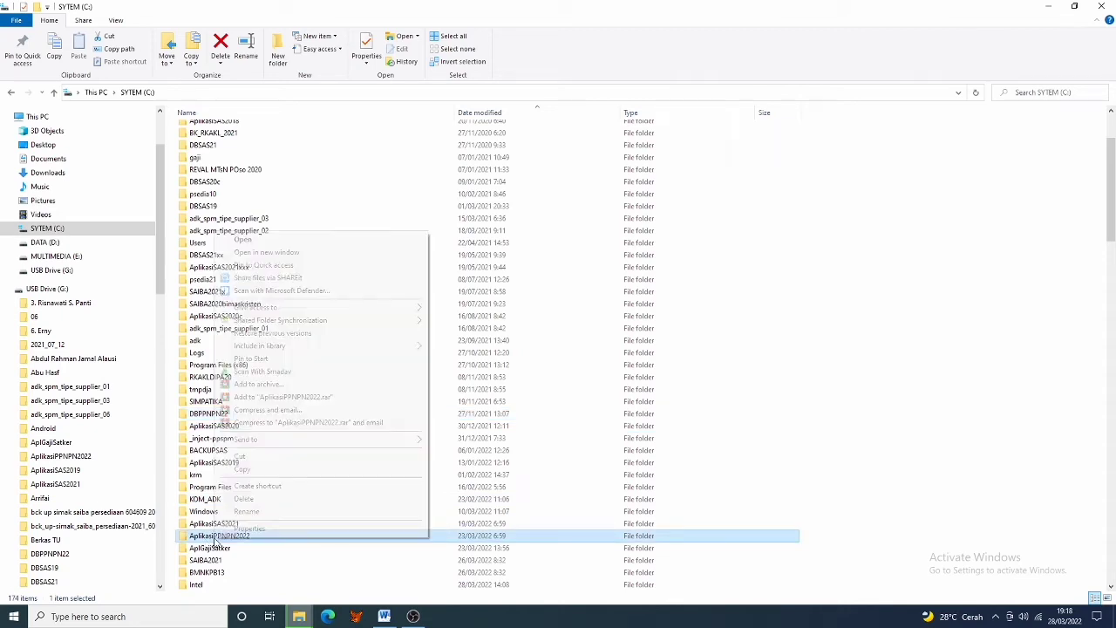
mouse_move(416, 441)
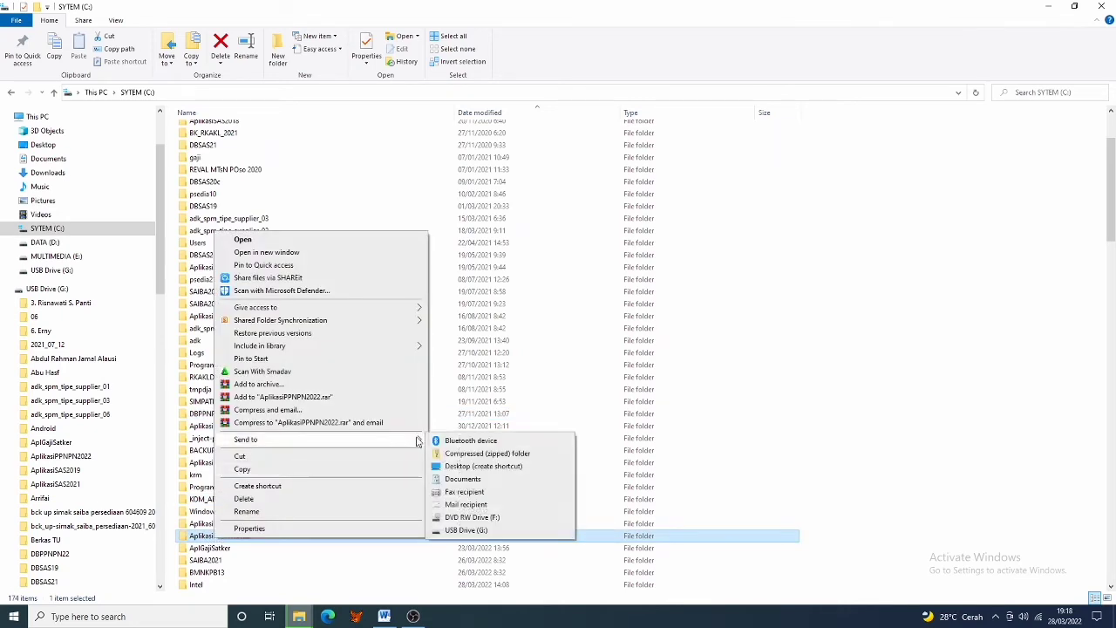
left_click(450, 532)
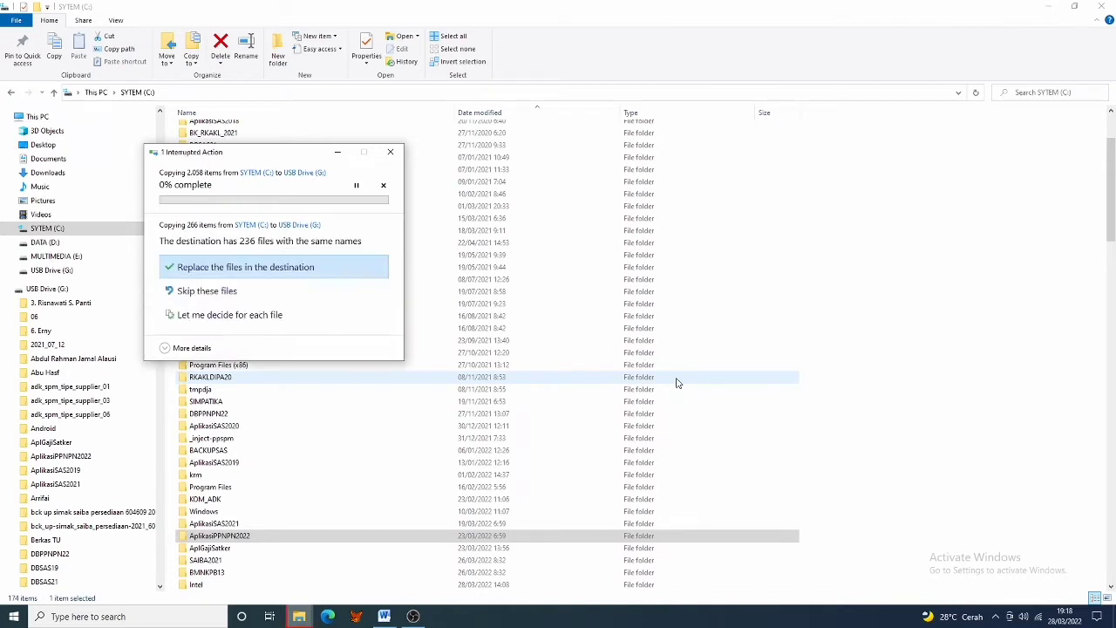
Replace the files with the same names on the USB drive for both folder copies.
left_click(217, 272)
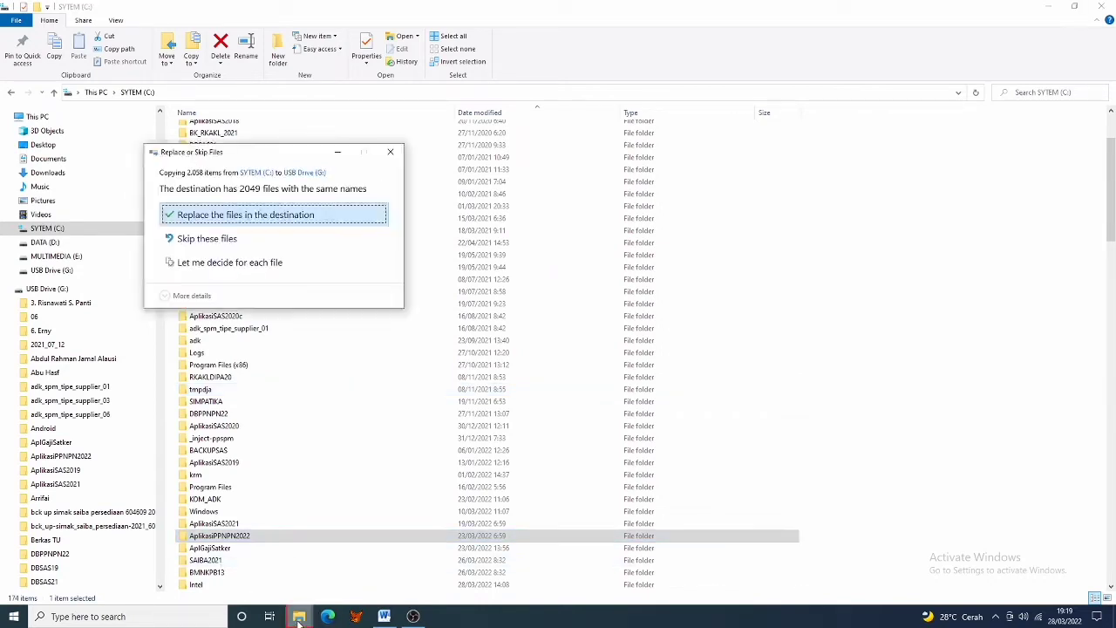
left_click(351, 353)
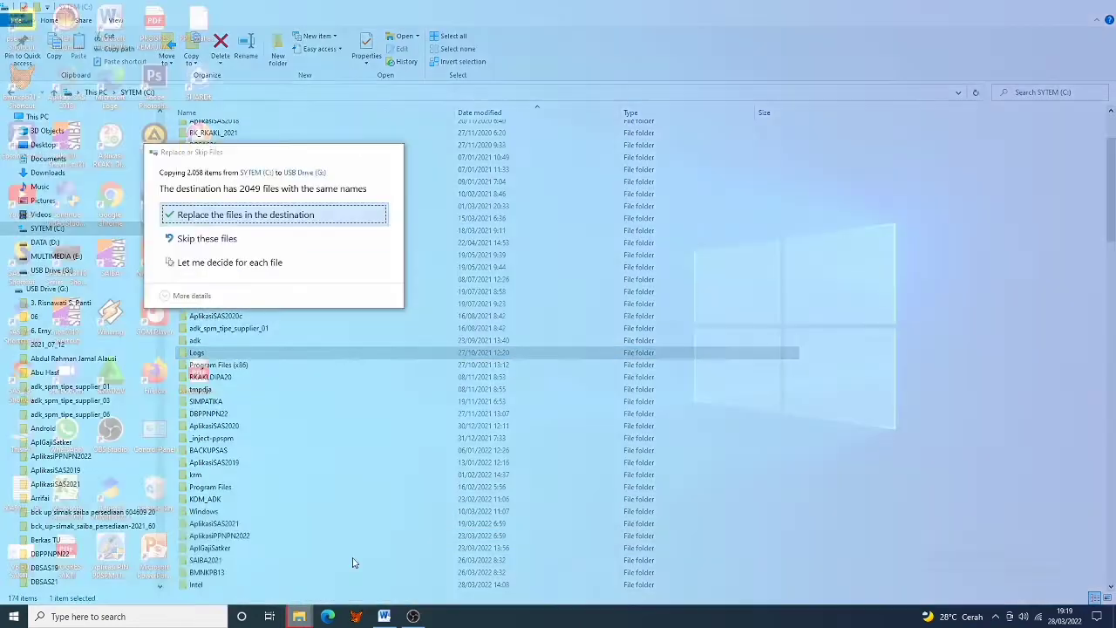
left_click(353, 562)
left_click(225, 214)
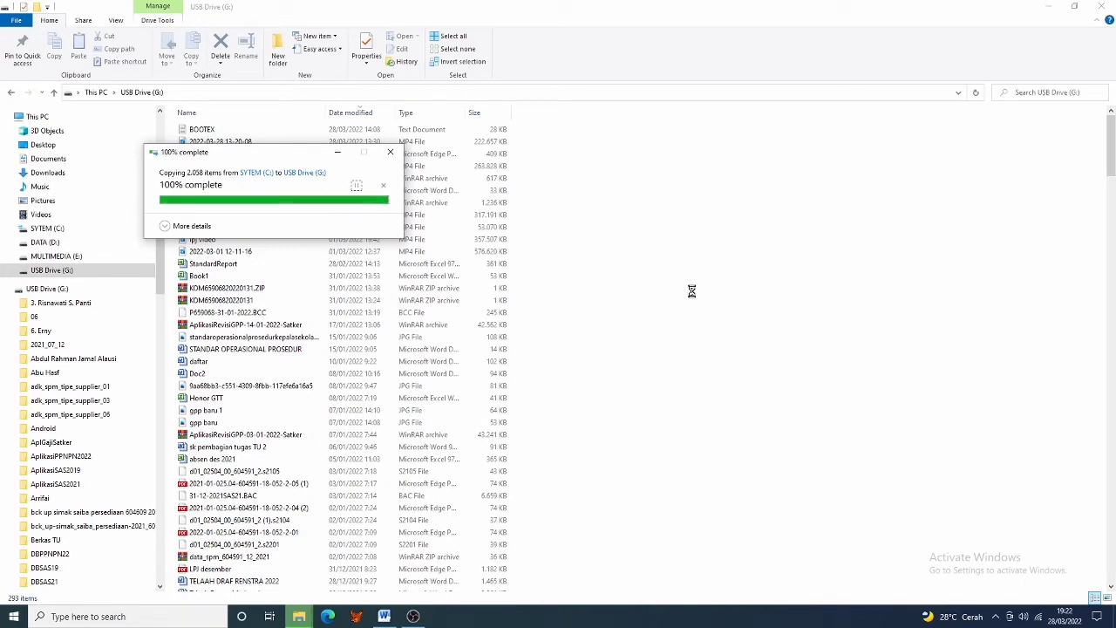
right_click(669, 361)
left_click(681, 373)
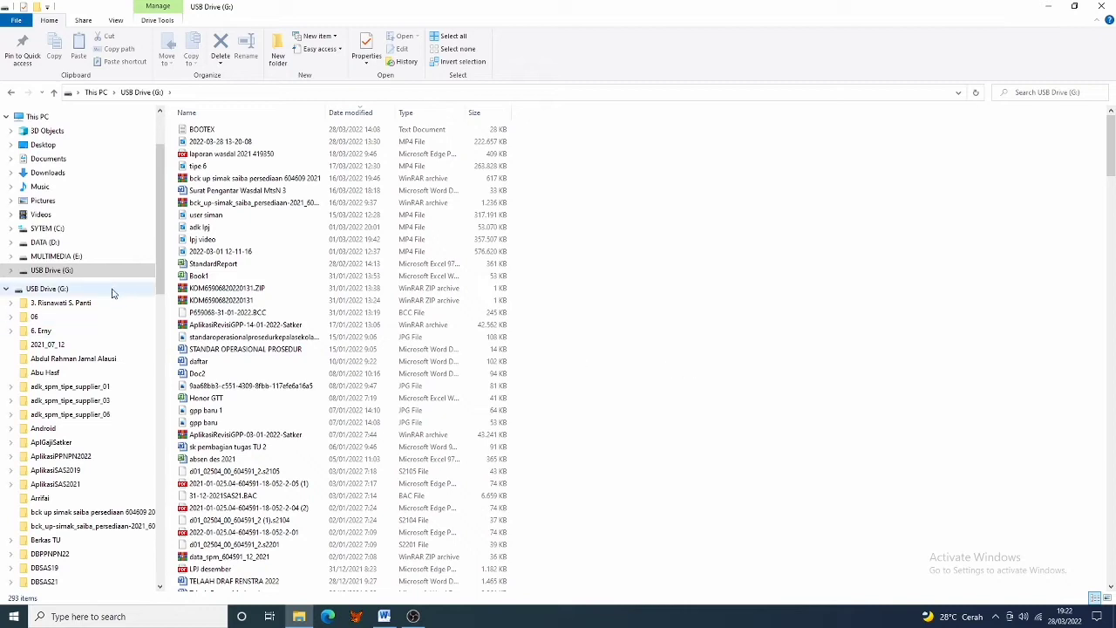
Open the DBPPNPN22 folder on drive C and run the mysql-install batch file as administrator.
left_click(48, 228)
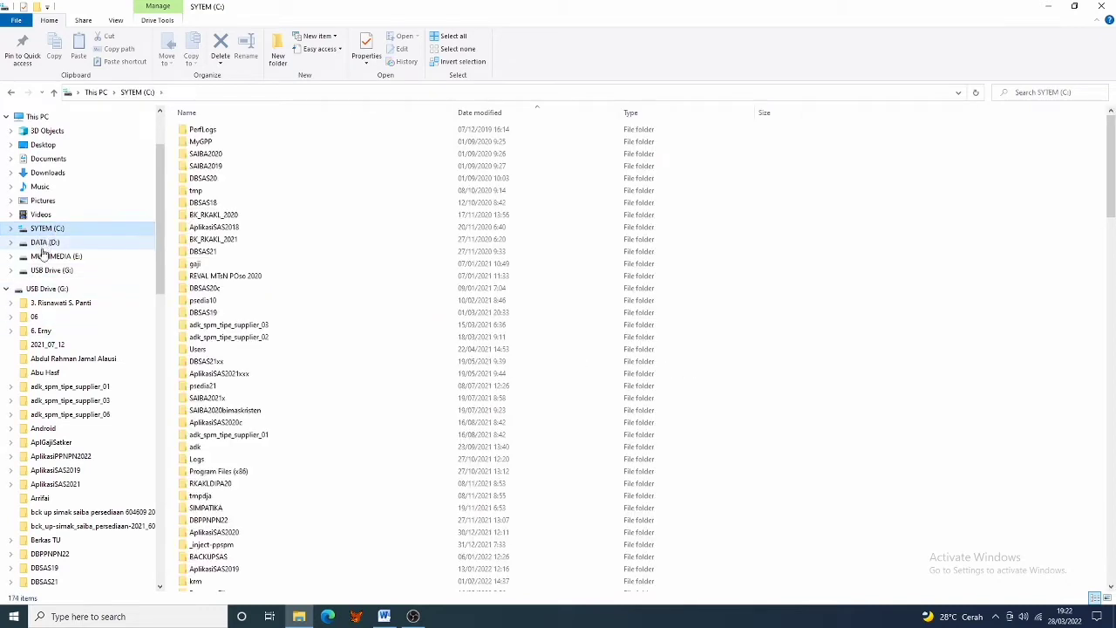
double_click(209, 521)
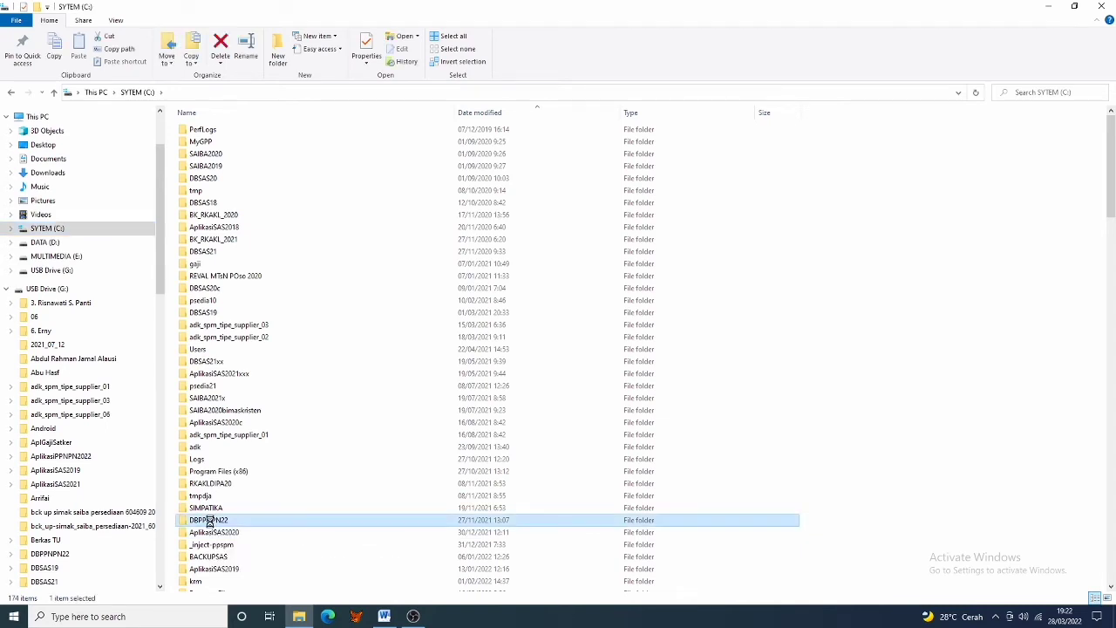
right_click(209, 190)
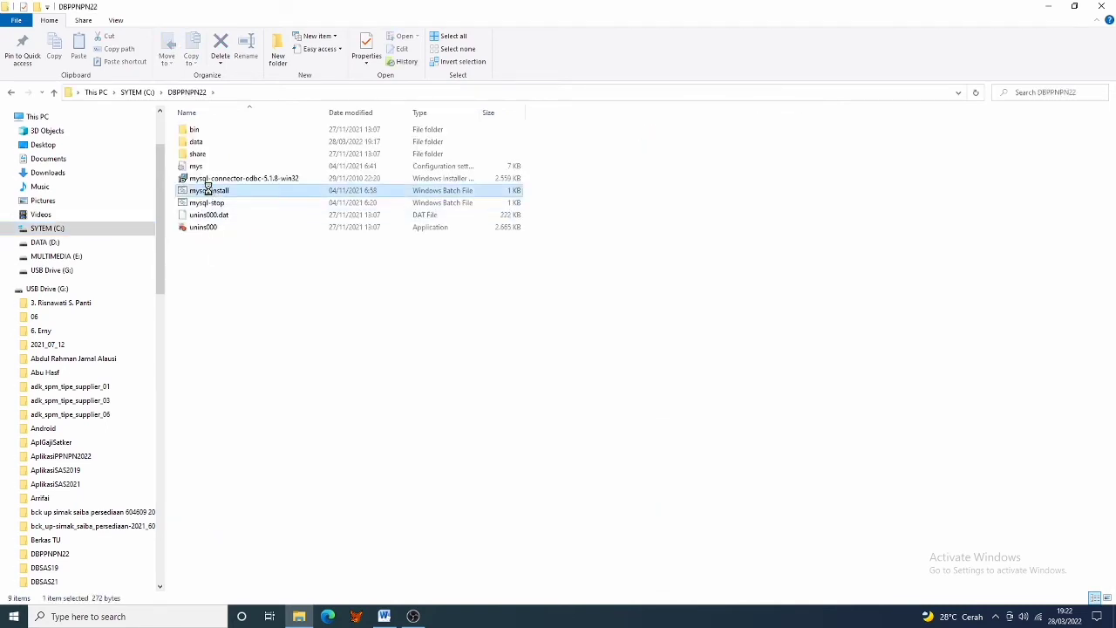
left_click(259, 235)
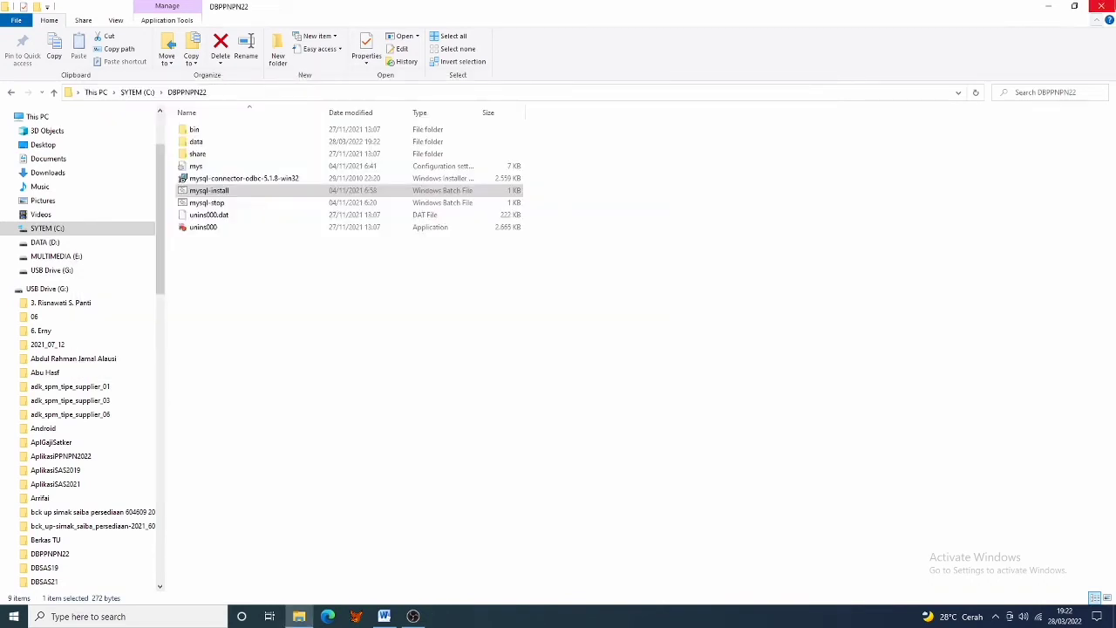
Minimize the File Explorer window and refresh the Windows desktop several times.
left_click(1051, 8)
right_click(618, 218)
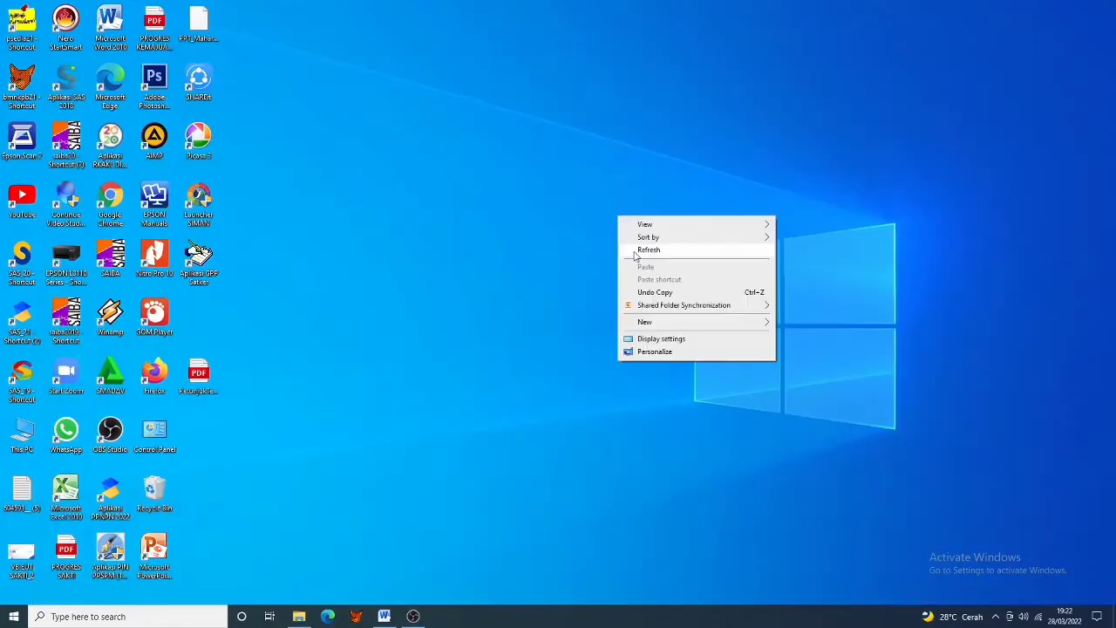
left_click(638, 252)
right_click(637, 253)
left_click(652, 287)
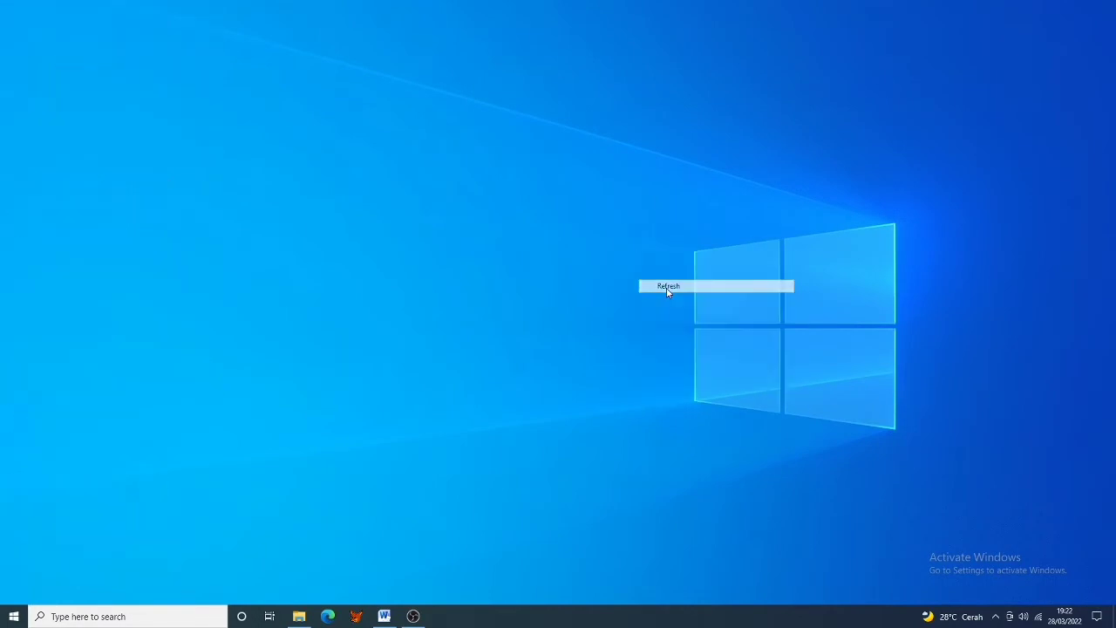
right_click(512, 307)
left_click(528, 340)
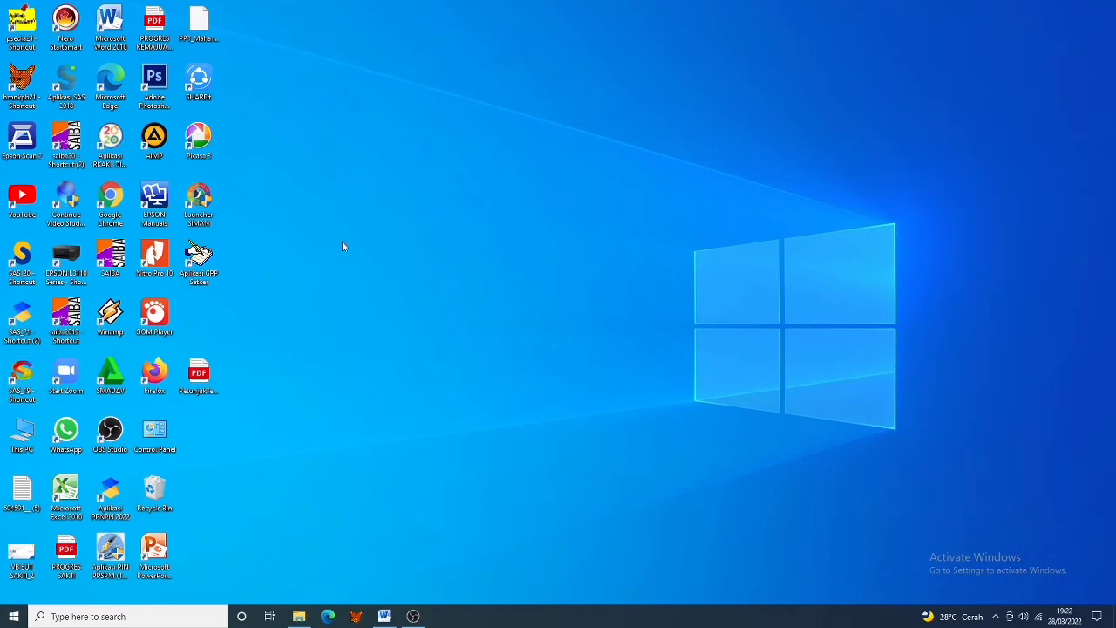
Log in to Aplikasi PPNPN 2022 with the prefilled account and open the PPNPN data input form.
double_click(109, 497)
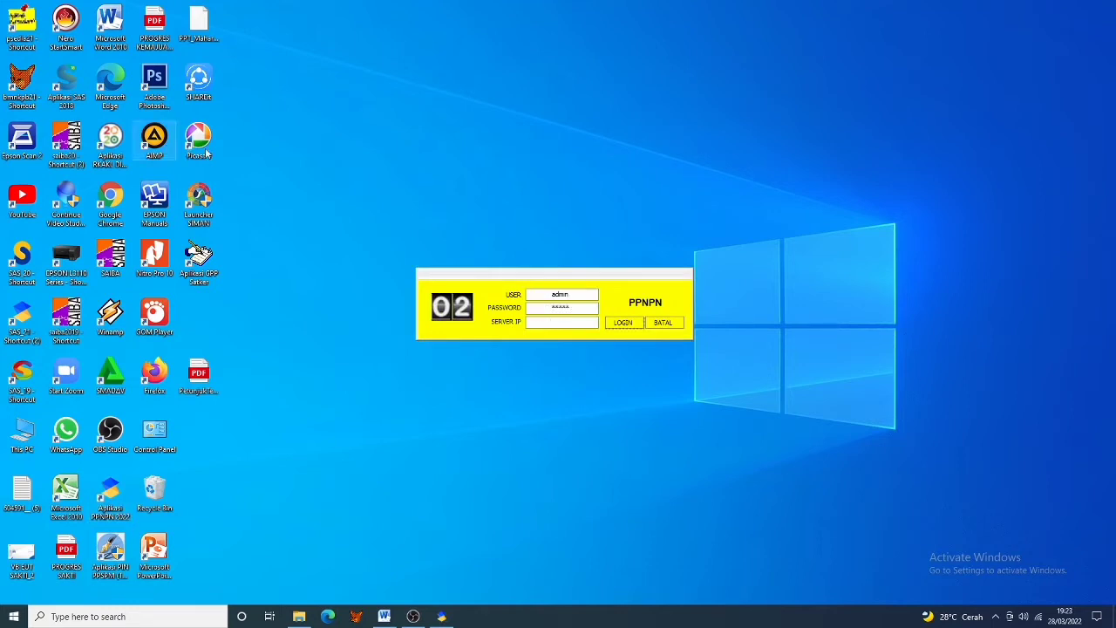
key("Return")
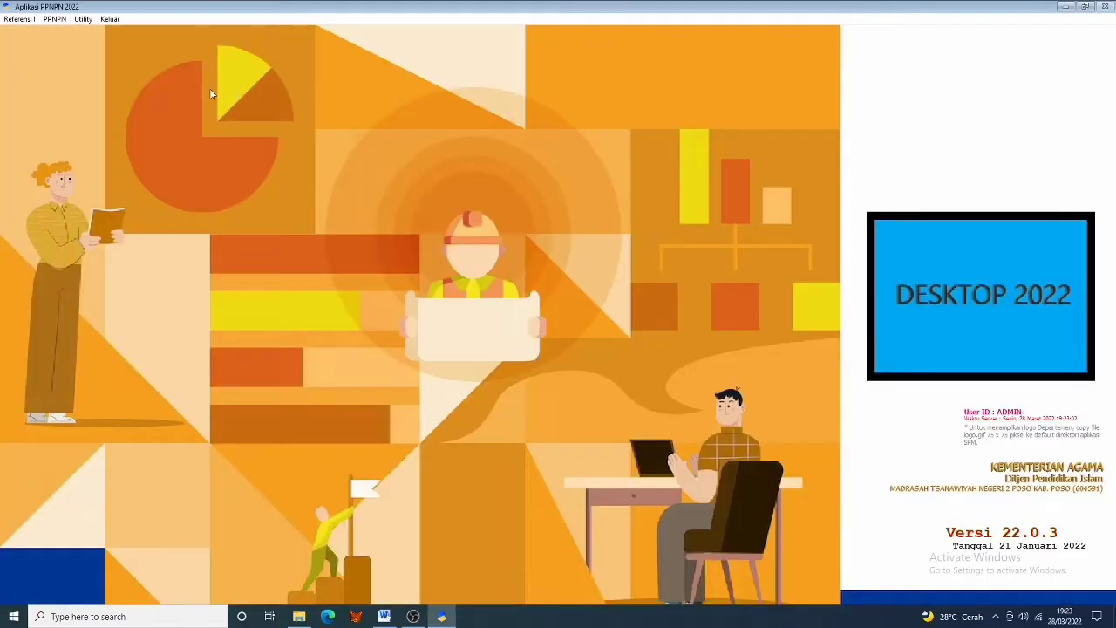
left_click(54, 18)
mouse_move(52, 32)
left_click(145, 42)
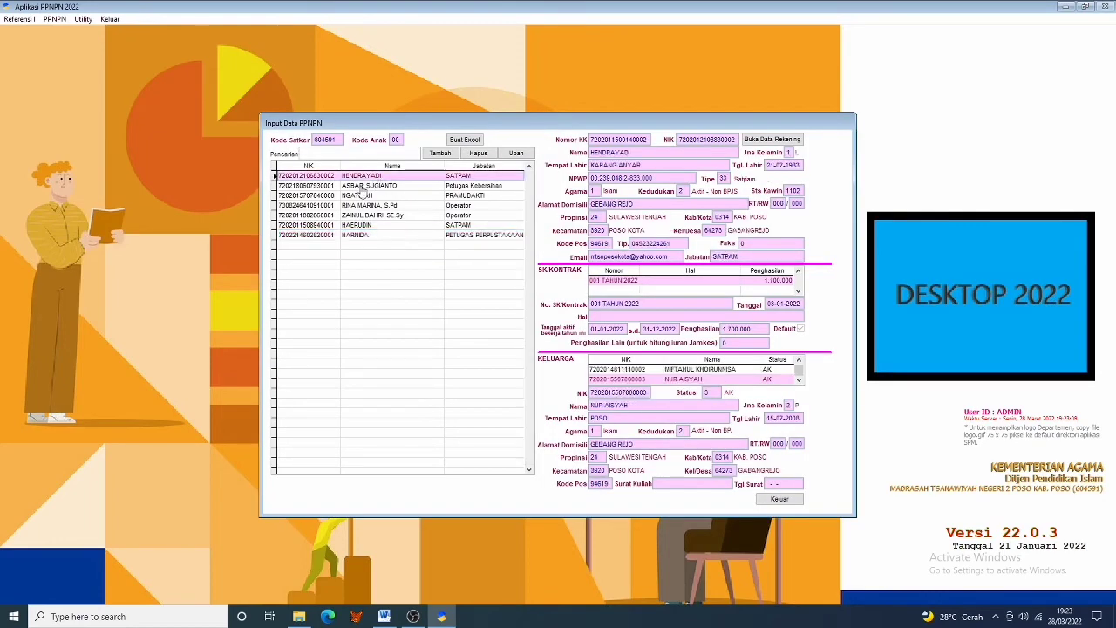
Look through the individual employee records in the PPNPN data list and close the form.
left_click(366, 187)
left_click(361, 195)
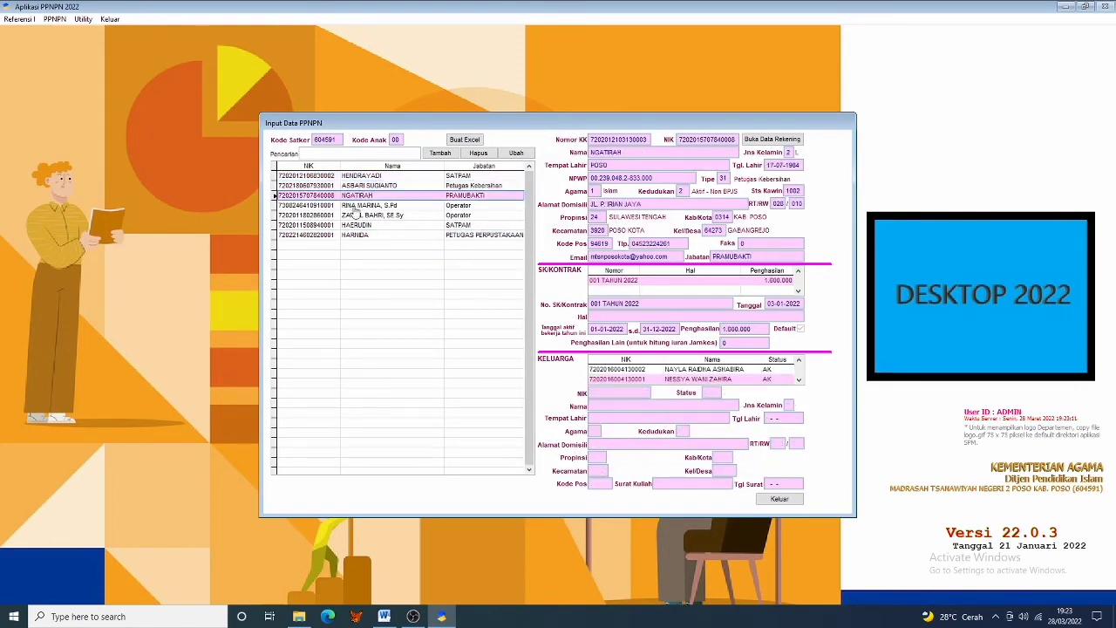
left_click(358, 205)
left_click(354, 216)
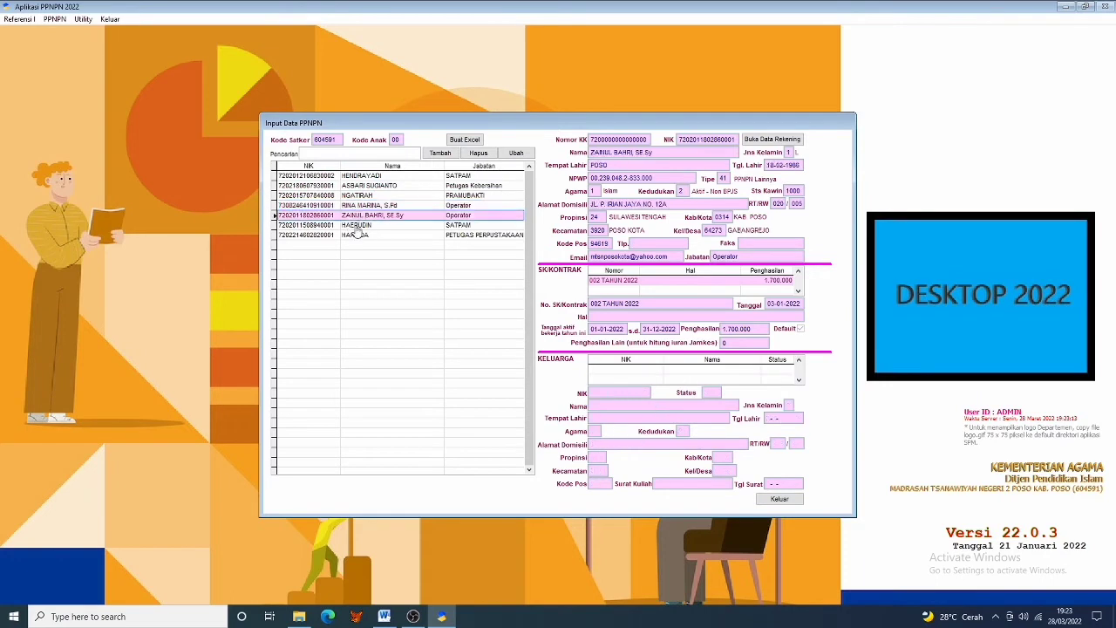
left_click(353, 225)
left_click(351, 235)
left_click(353, 206)
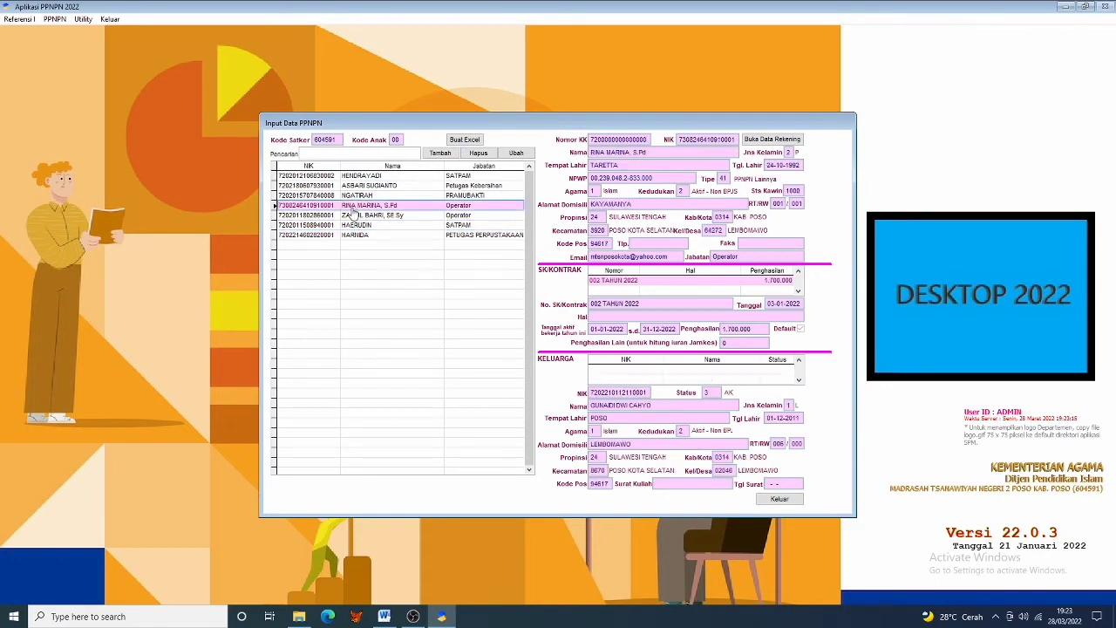
left_click(776, 498)
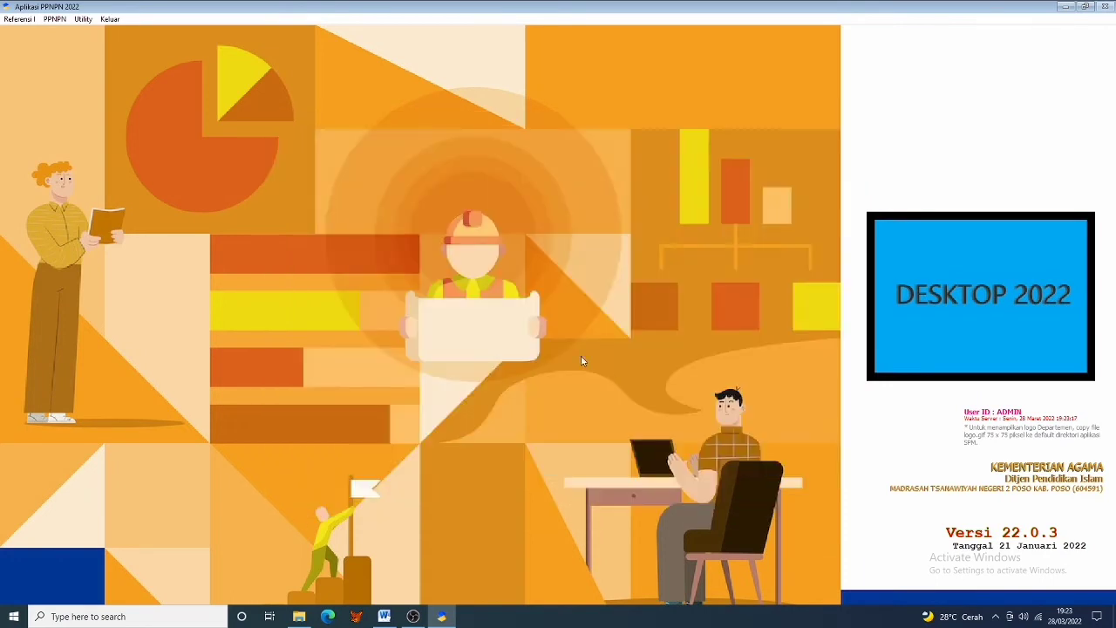
left_click(55, 20)
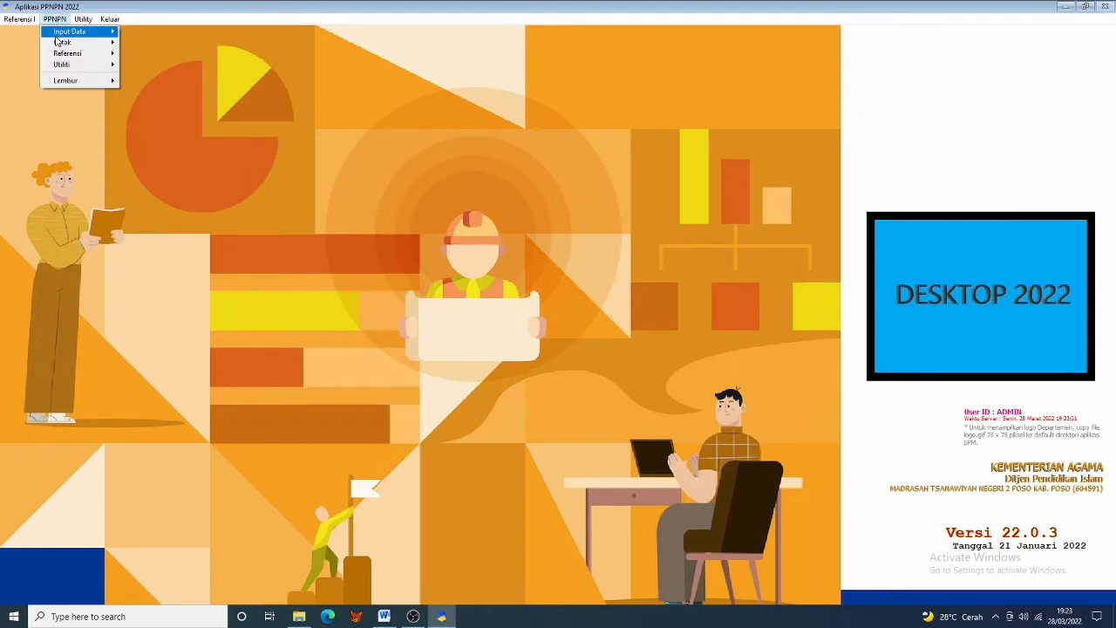
mouse_move(56, 35)
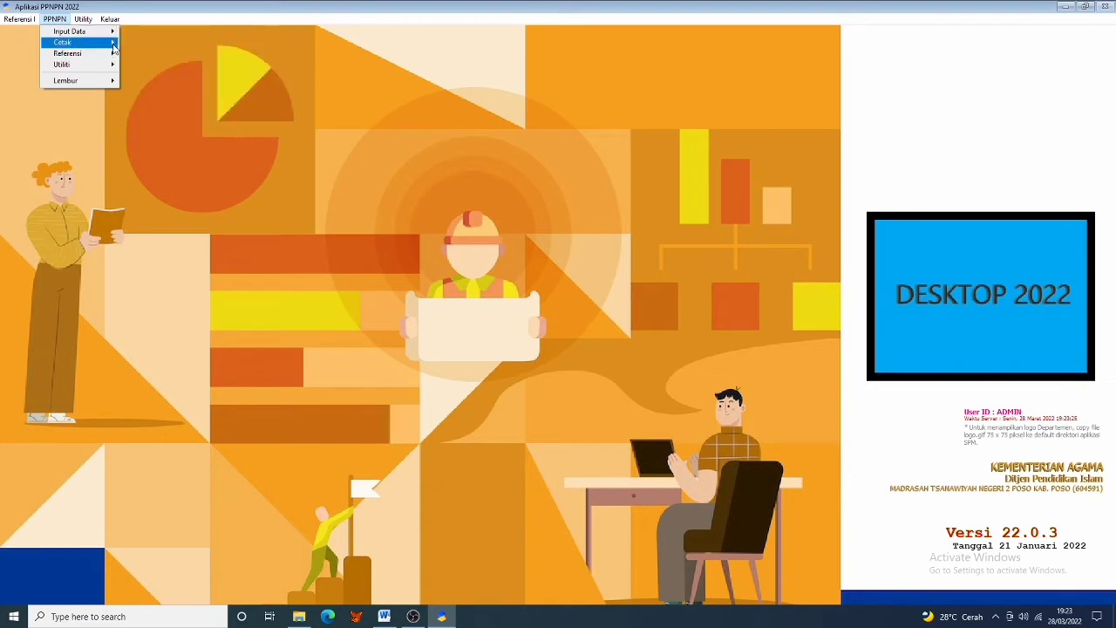
mouse_move(114, 48)
left_click(149, 98)
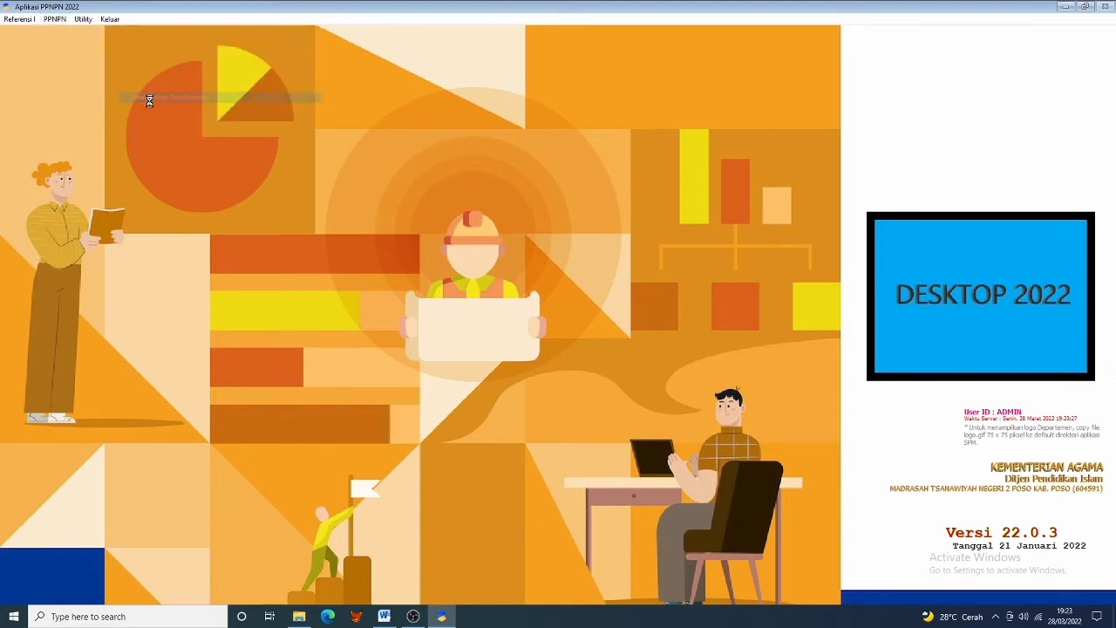
left_click(735, 211)
Open the form for printing the income payment list and display the entries of satker 604591 for month 02.
left_click(45, 20)
mouse_move(83, 42)
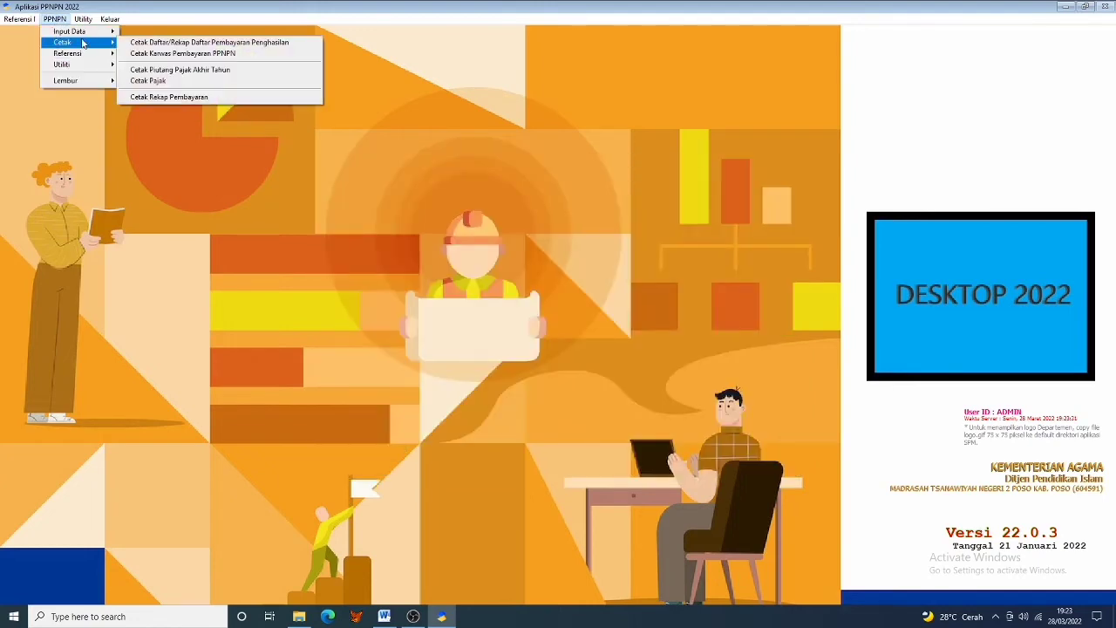
left_click(123, 42)
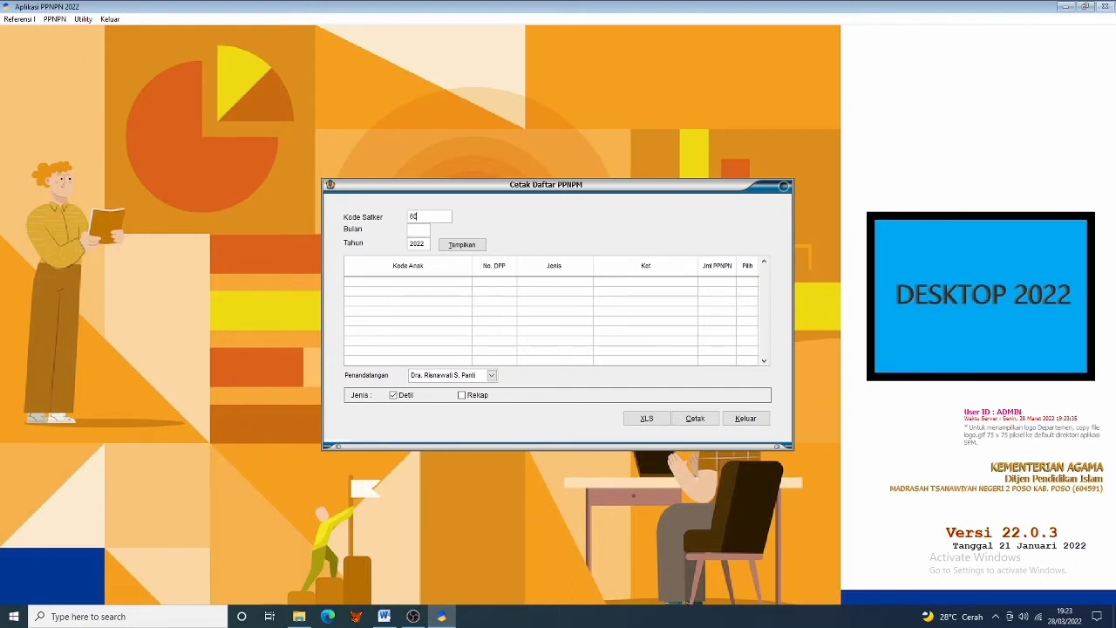
type("604591")
key("Return")
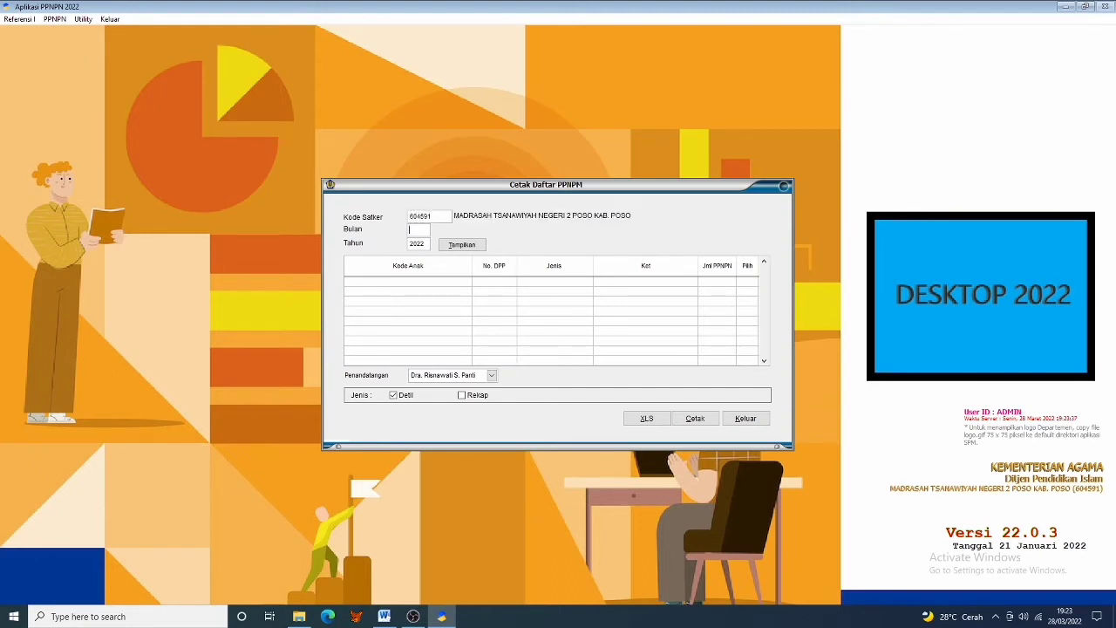
type("02")
key("Return")
left_click(453, 244)
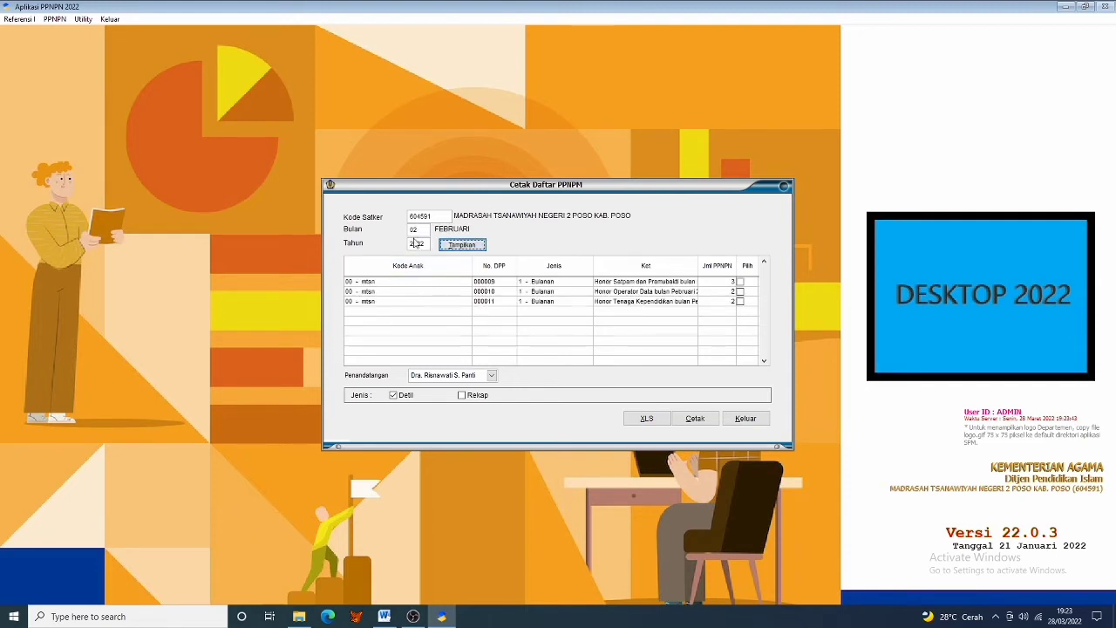
Set the month to 03 and display that month's payment lists.
left_click(414, 230)
type("03")
key("Return")
key("Return")
key("Return")
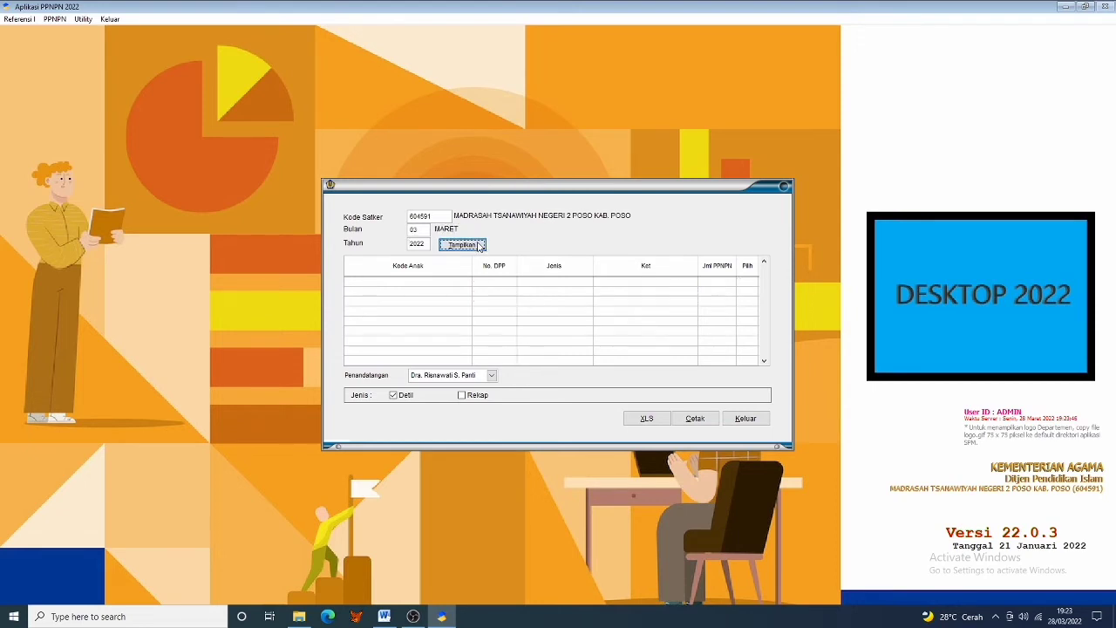
Set the month back to 02, display the payment lists again and close the print form.
left_click(414, 231)
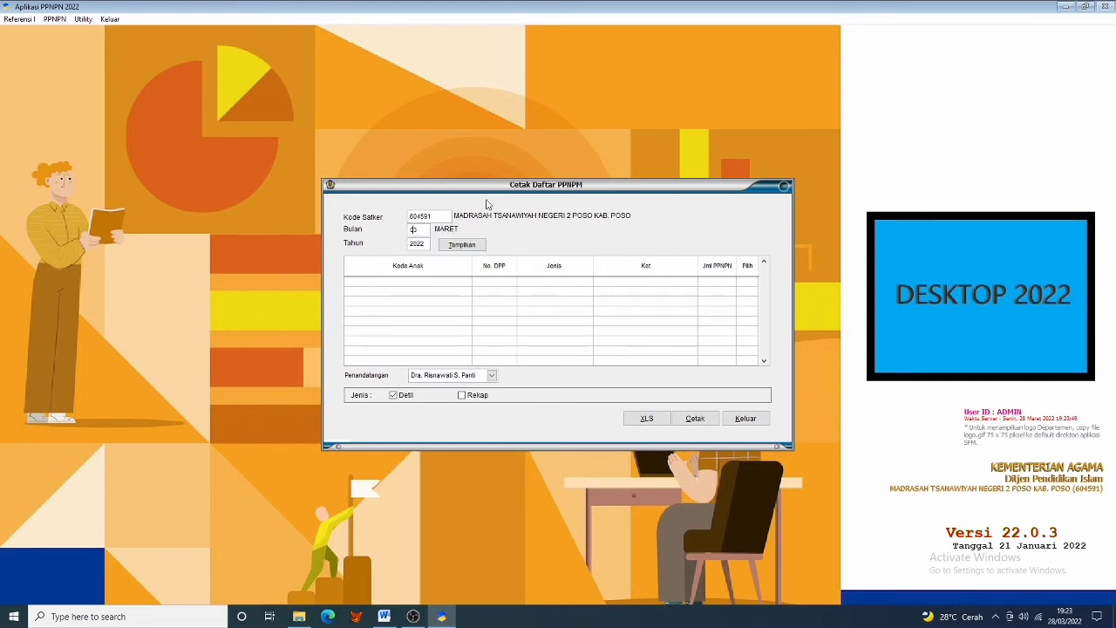
type("02")
key("Return")
key("Return")
left_click(450, 244)
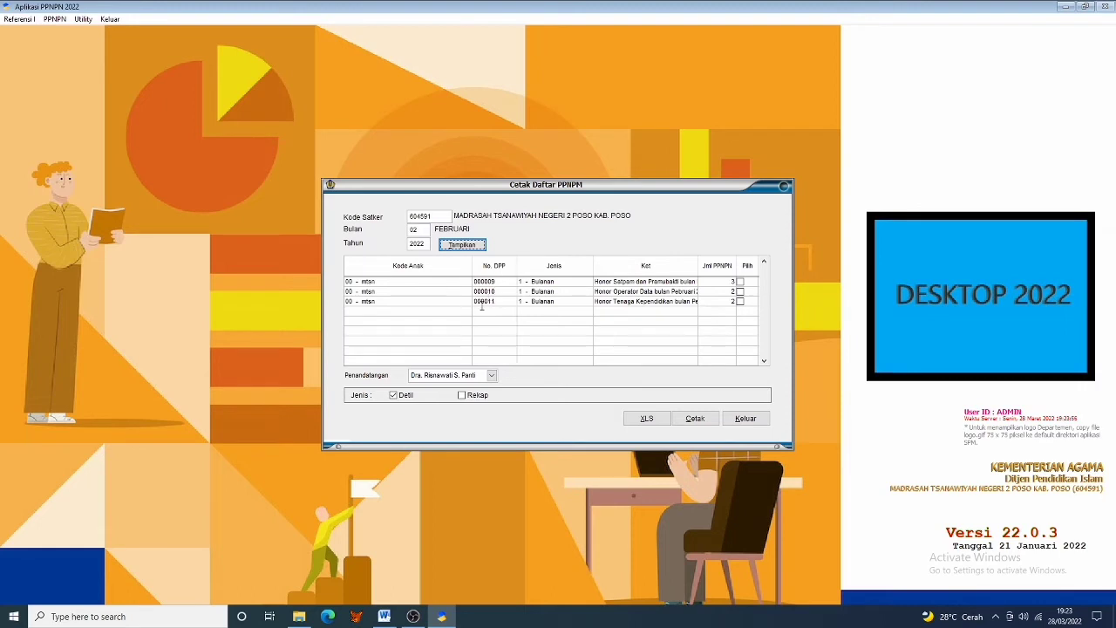
left_click(744, 419)
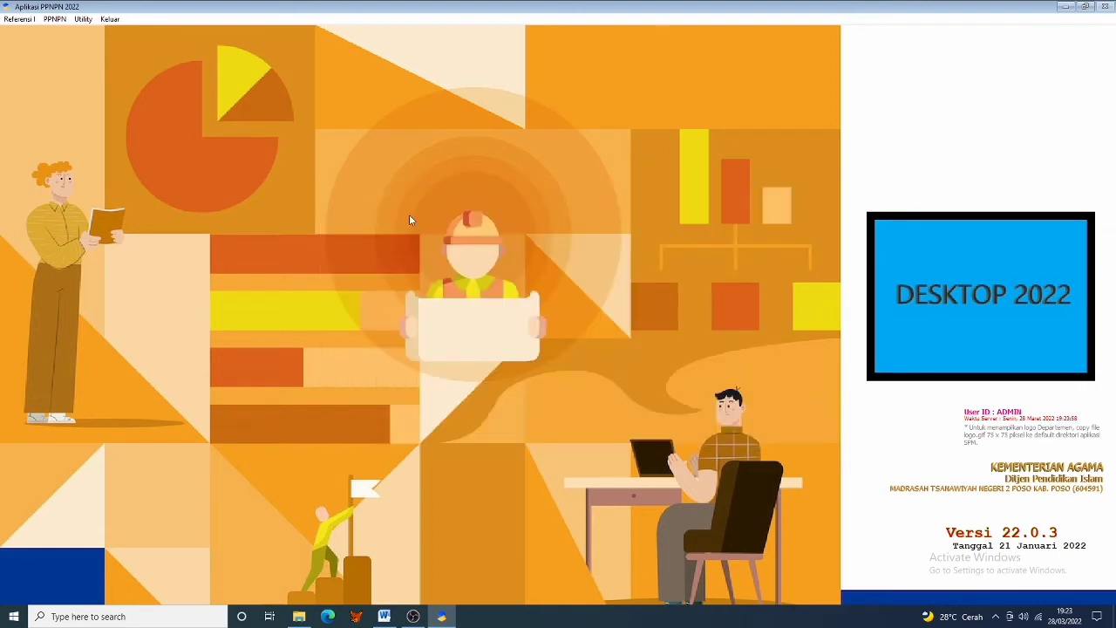
Exit Aplikasi PPNPN 2022 and refresh the Windows desktop twice.
left_click(111, 19)
left_click(128, 41)
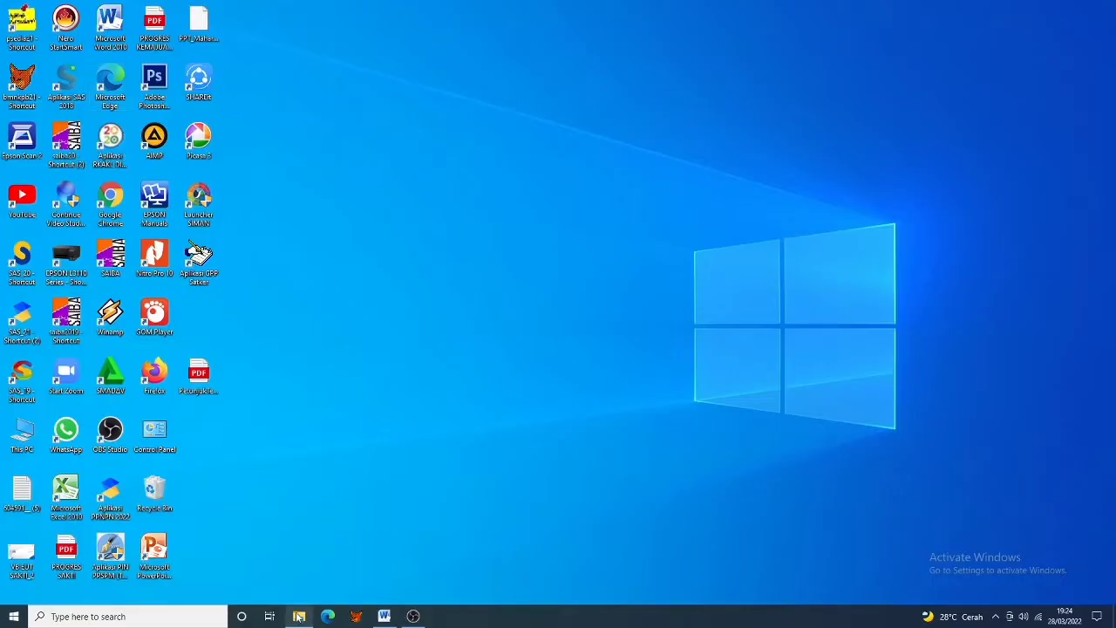
mouse_move(299, 616)
right_click(445, 350)
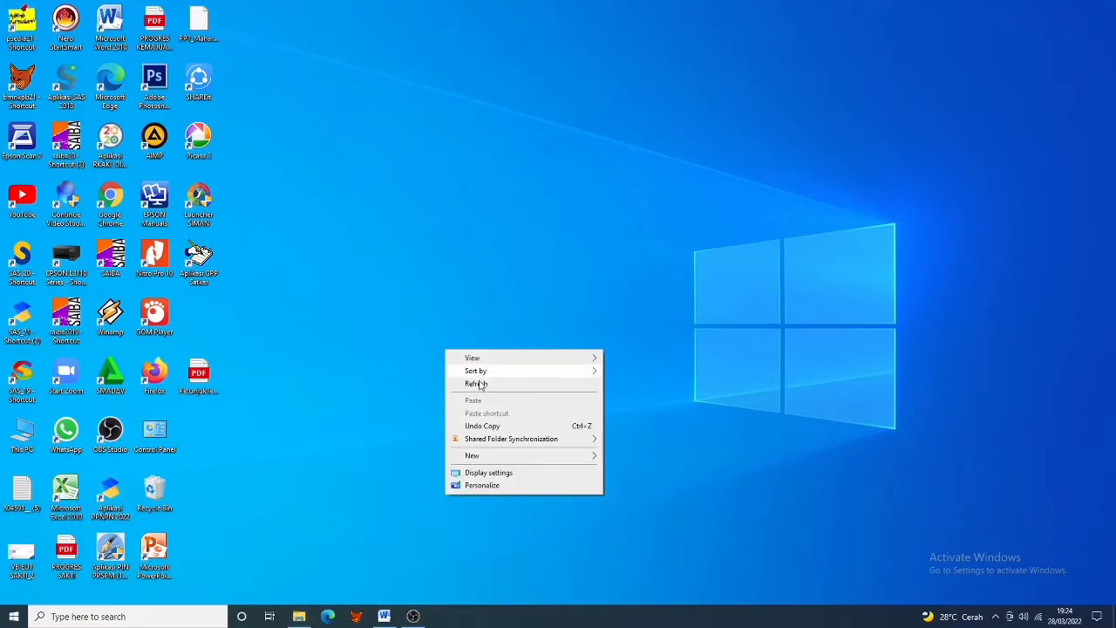
left_click(482, 381)
right_click(443, 314)
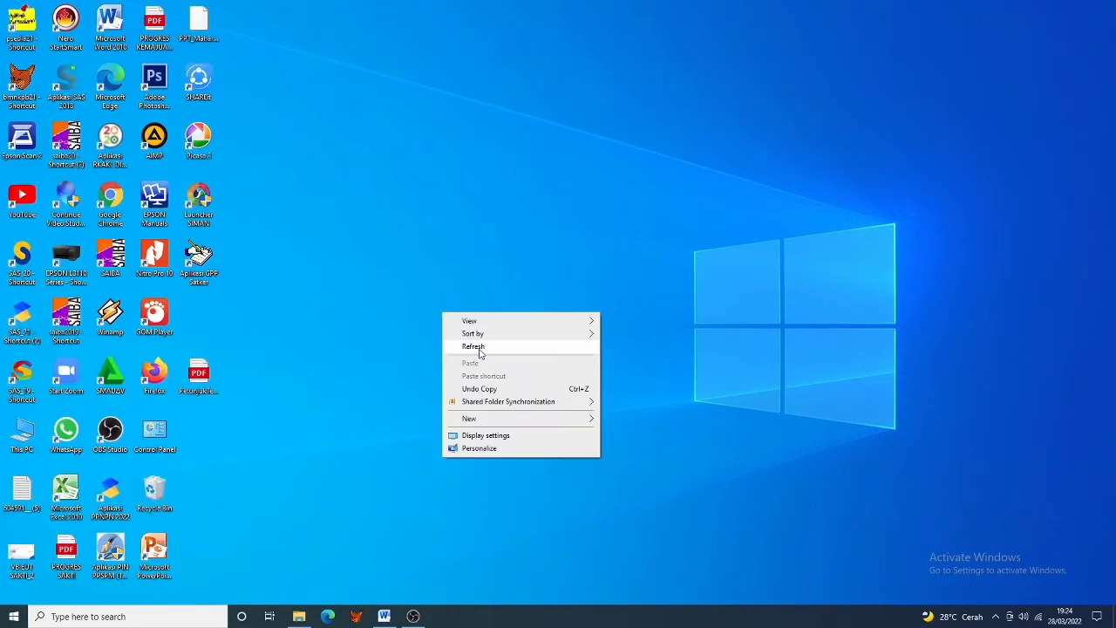
left_click(478, 348)
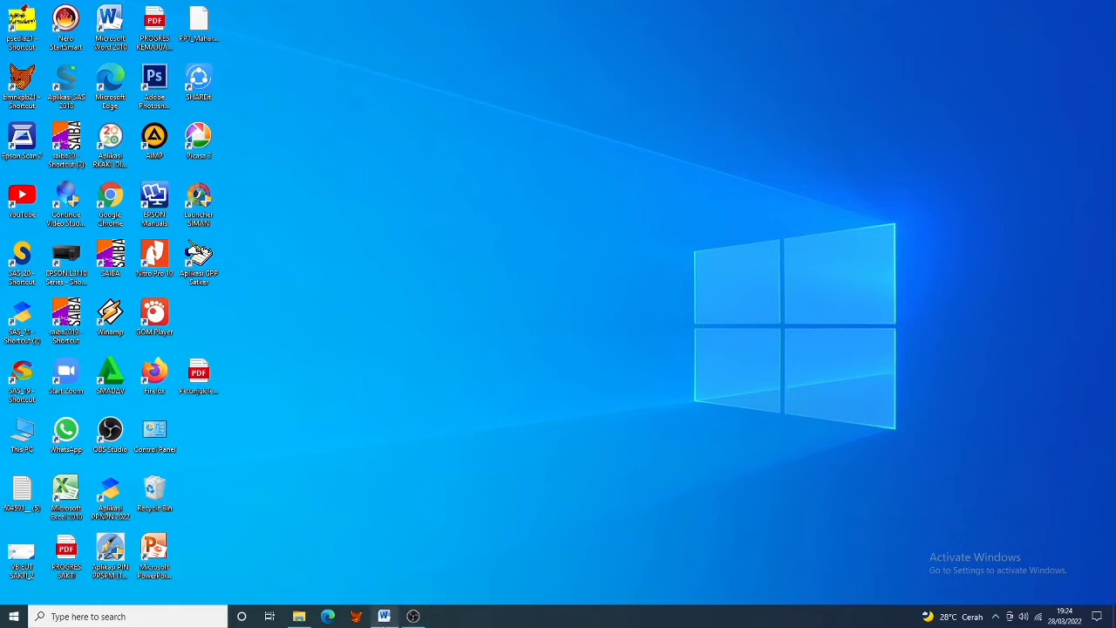
Refresh the new PC's desktop and switch to the Word document with the instructions for moving the application.
left_click(383, 616)
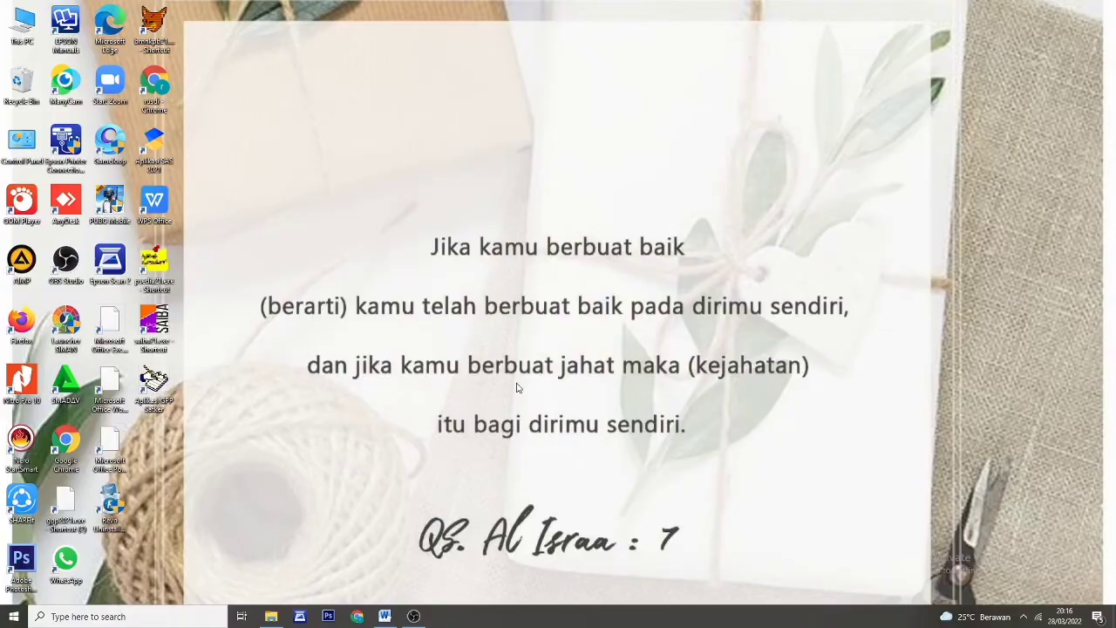
right_click(517, 386)
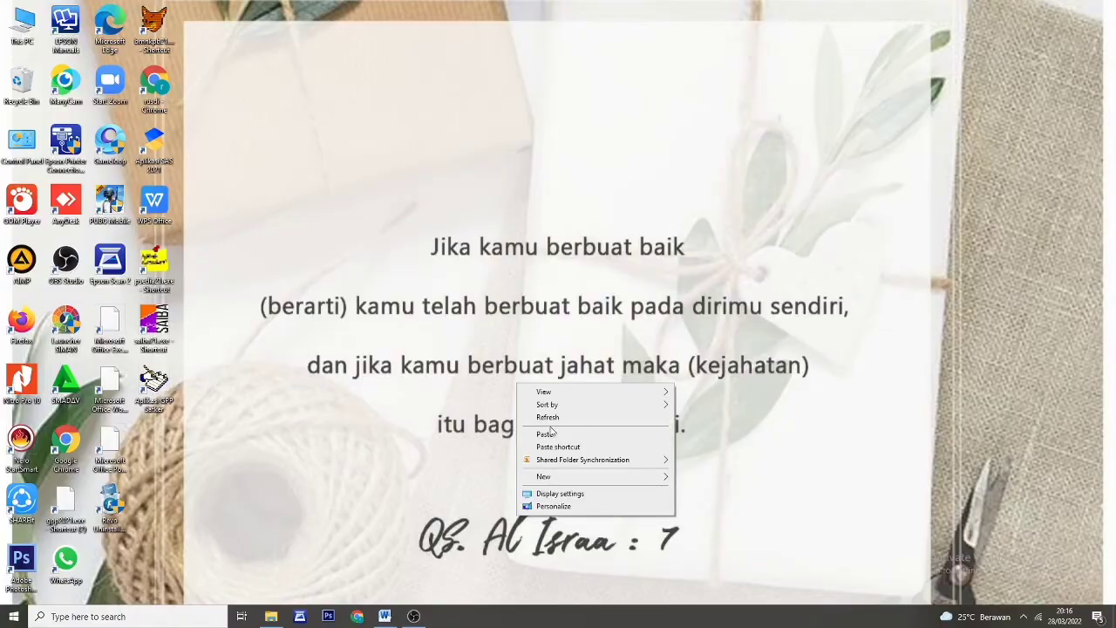
left_click(547, 417)
left_click(384, 615)
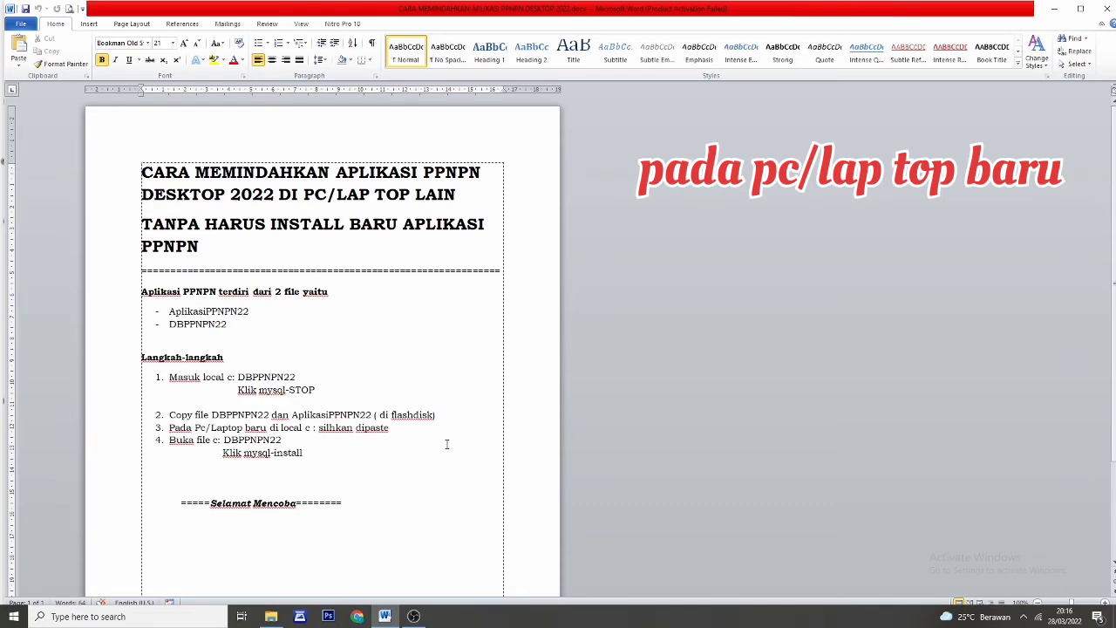
Switch to File Explorer, find the AplikasiPPNPN2022 folder on USB Drive (G:) and copy it.
left_click(271, 615)
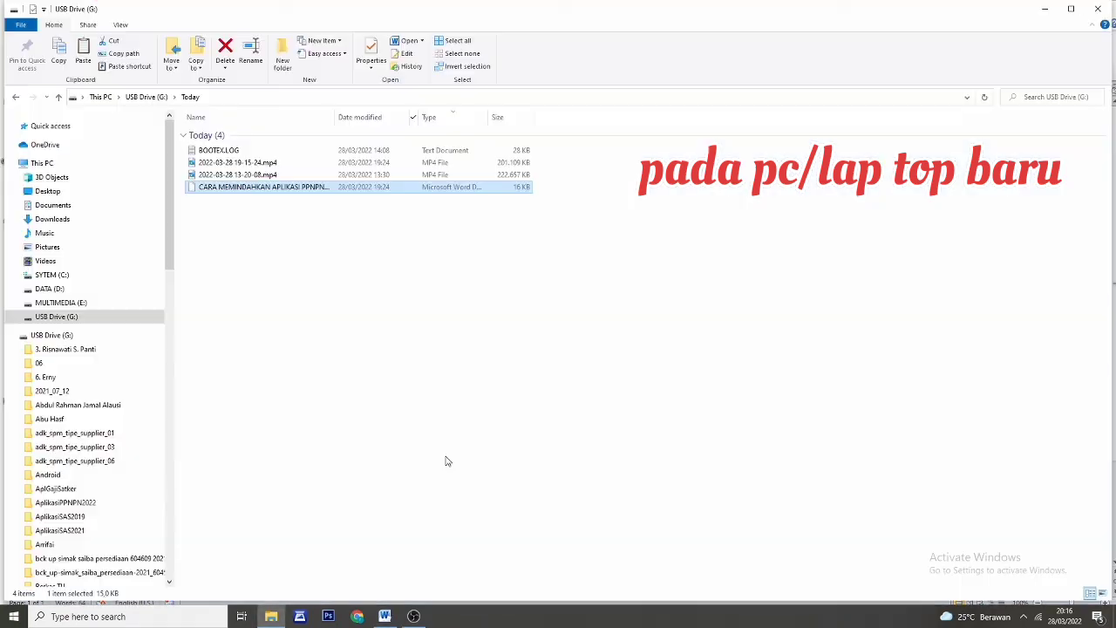
left_click(58, 338)
scroll(361, 436, "down", 3)
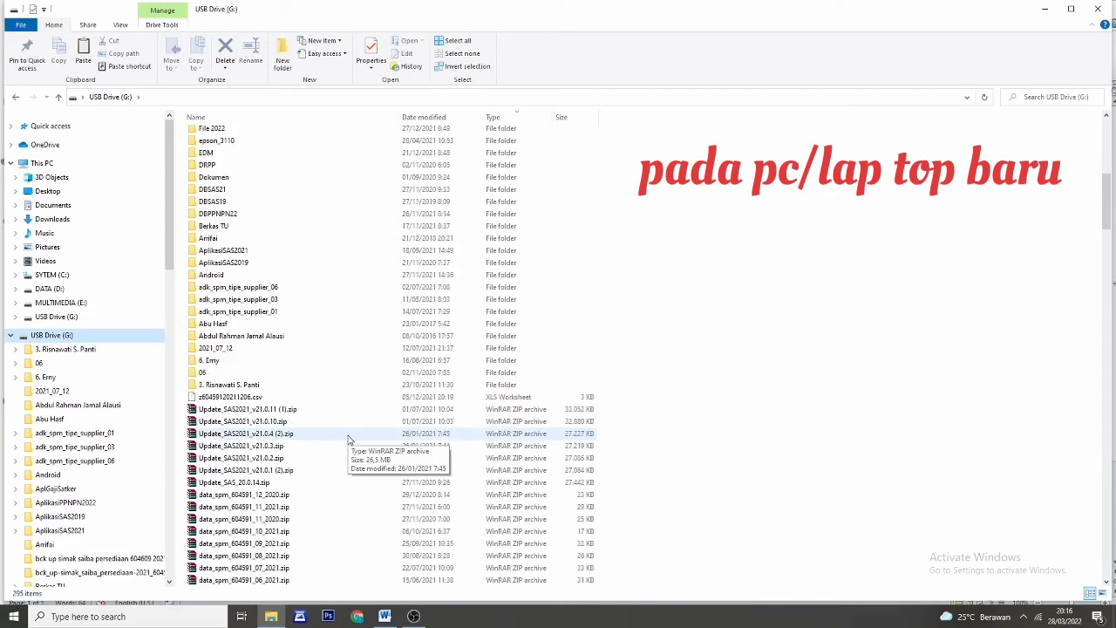
scroll(340, 357, "up", 4)
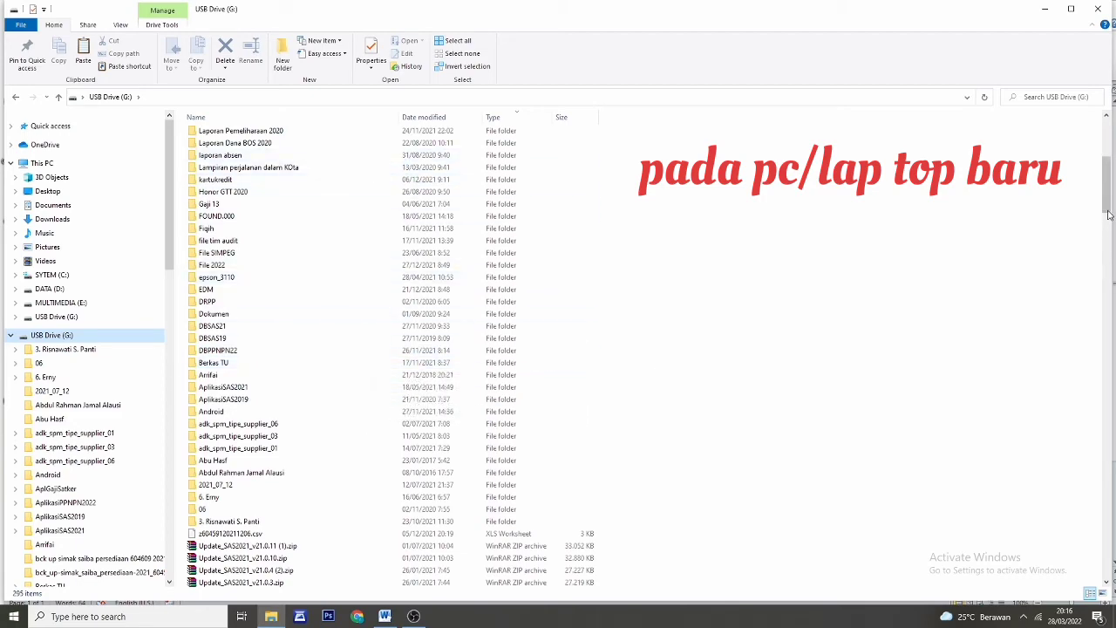
left_click_drag(1107, 188, 1101, 552)
scroll(229, 567, "up", 7)
scroll(229, 567, "down", 5)
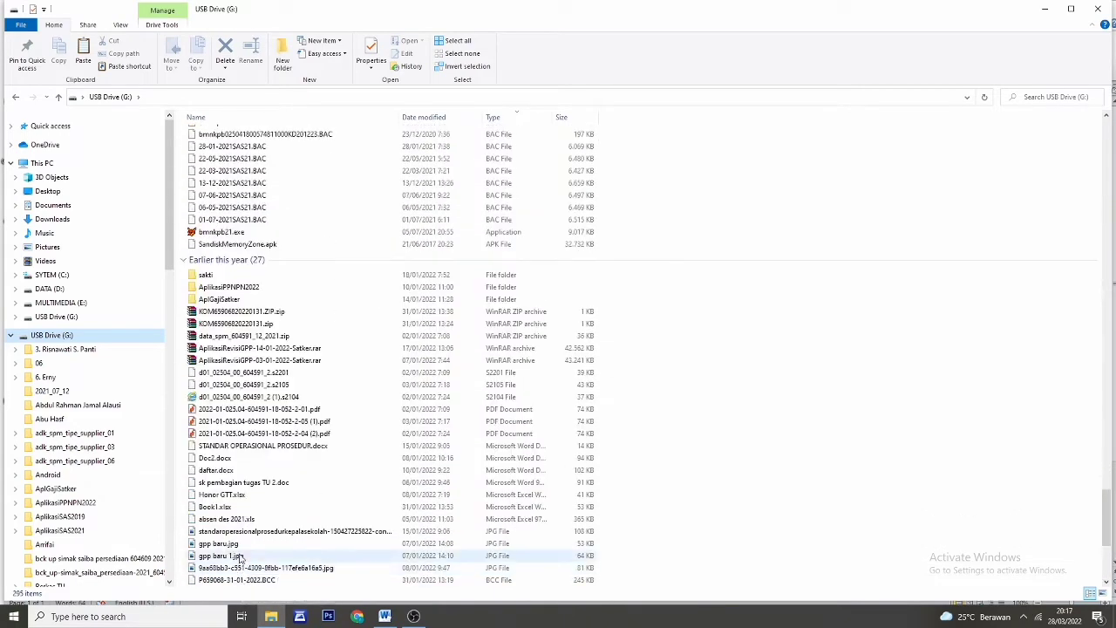
left_click(223, 290)
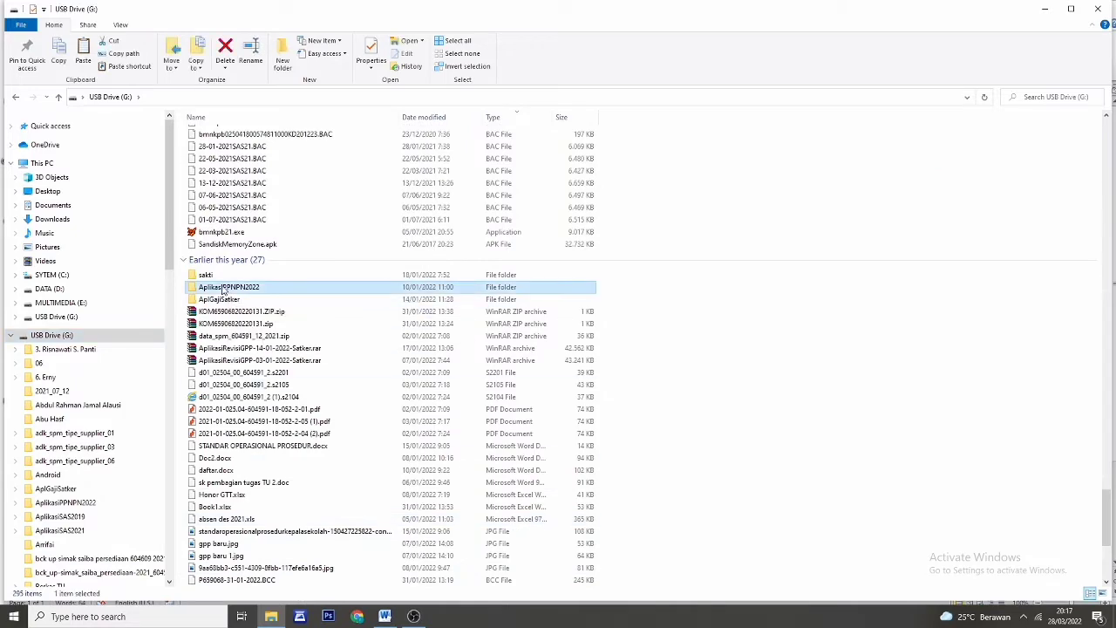
right_click(224, 291)
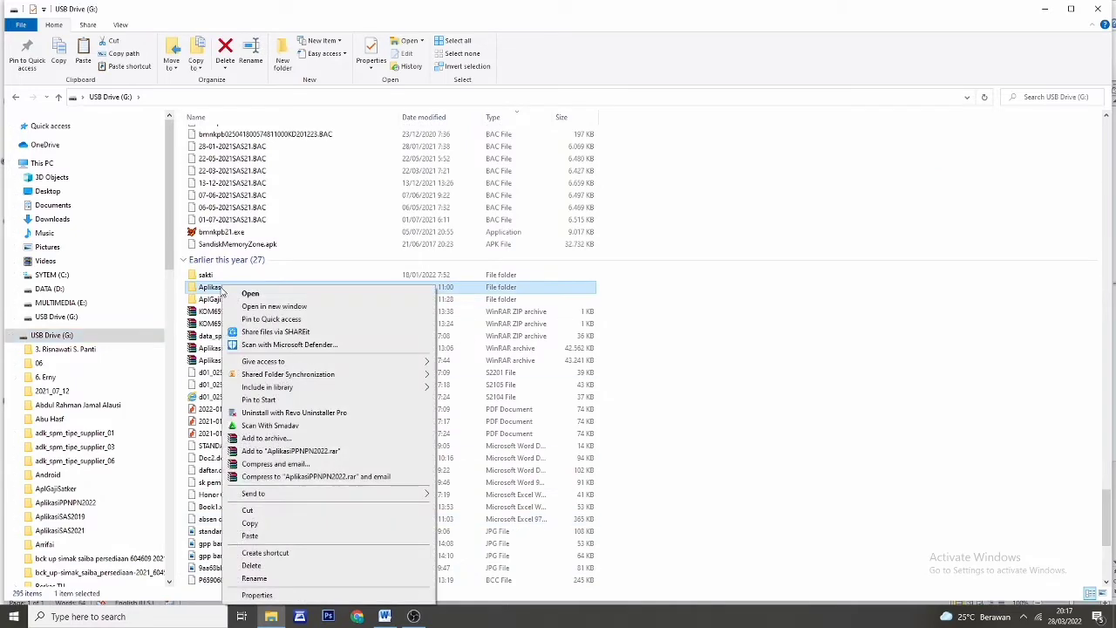
left_click(248, 537)
Paste the AplikasiPPNPN2022 folder into the root of drive C.
left_click(61, 274)
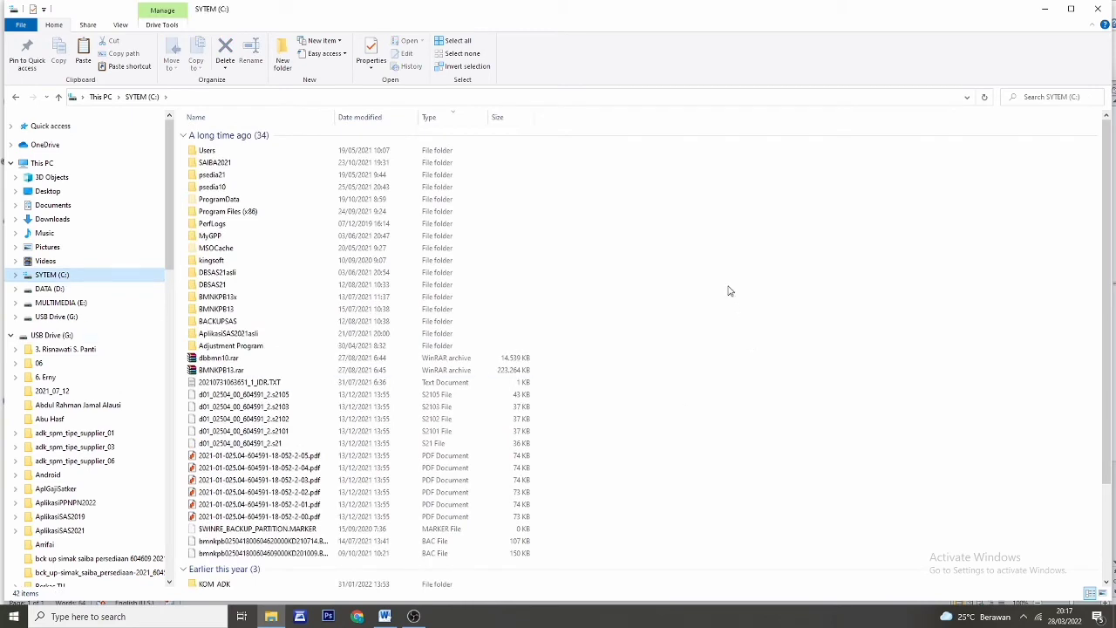
right_click(640, 271)
left_click(673, 335)
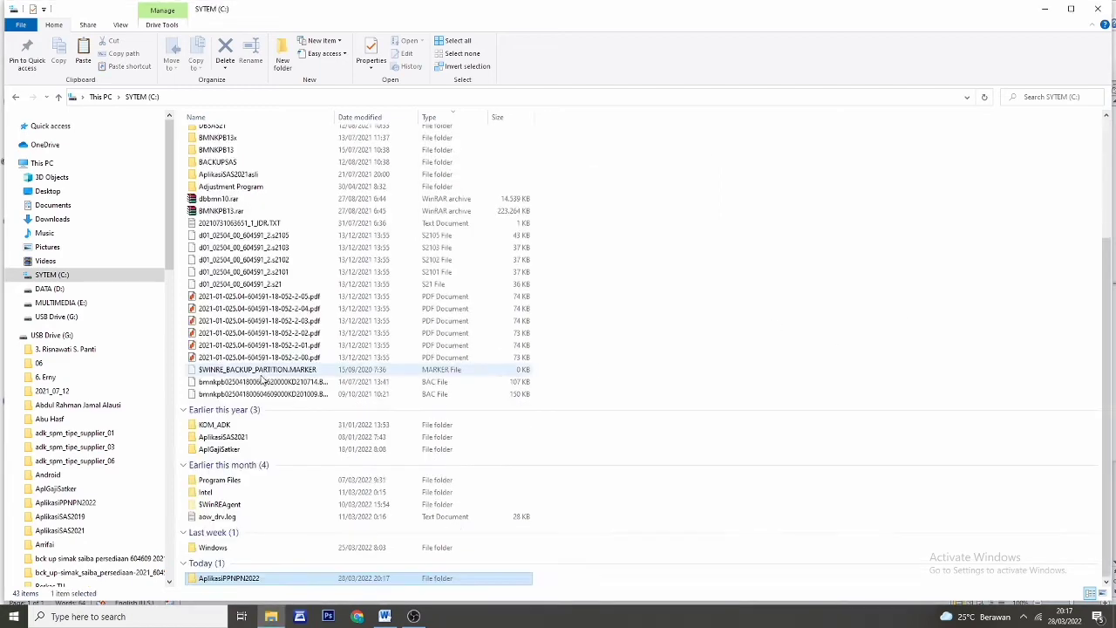
Find the DBPPNPN22 folder on USB Drive (G:) and copy it.
left_click(47, 336)
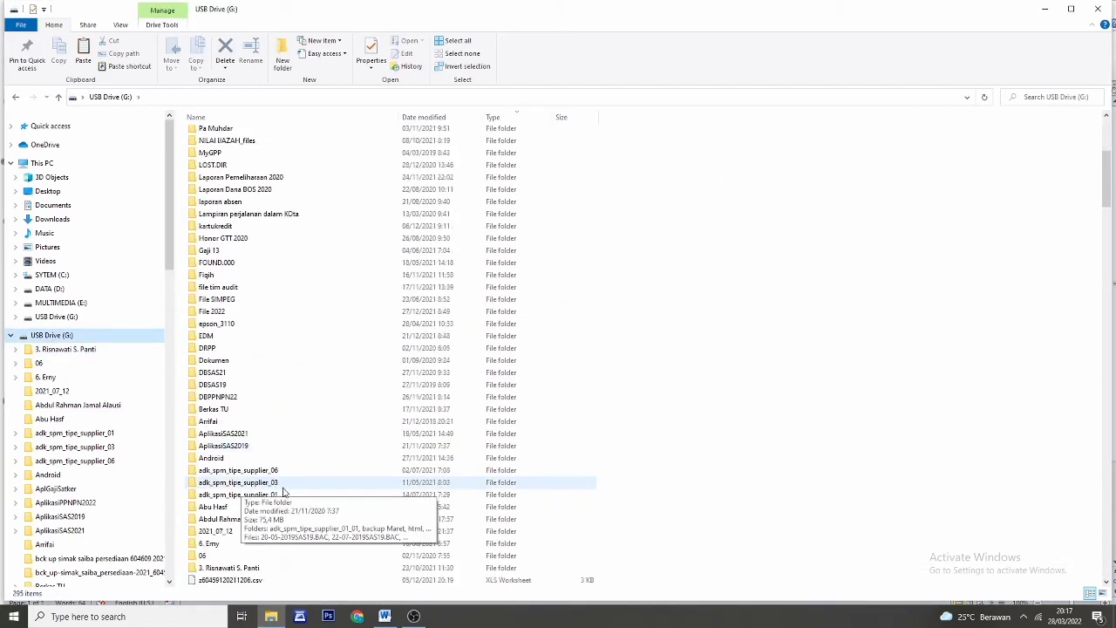
scroll(283, 493, "down", 14)
scroll(261, 348, "up", 10)
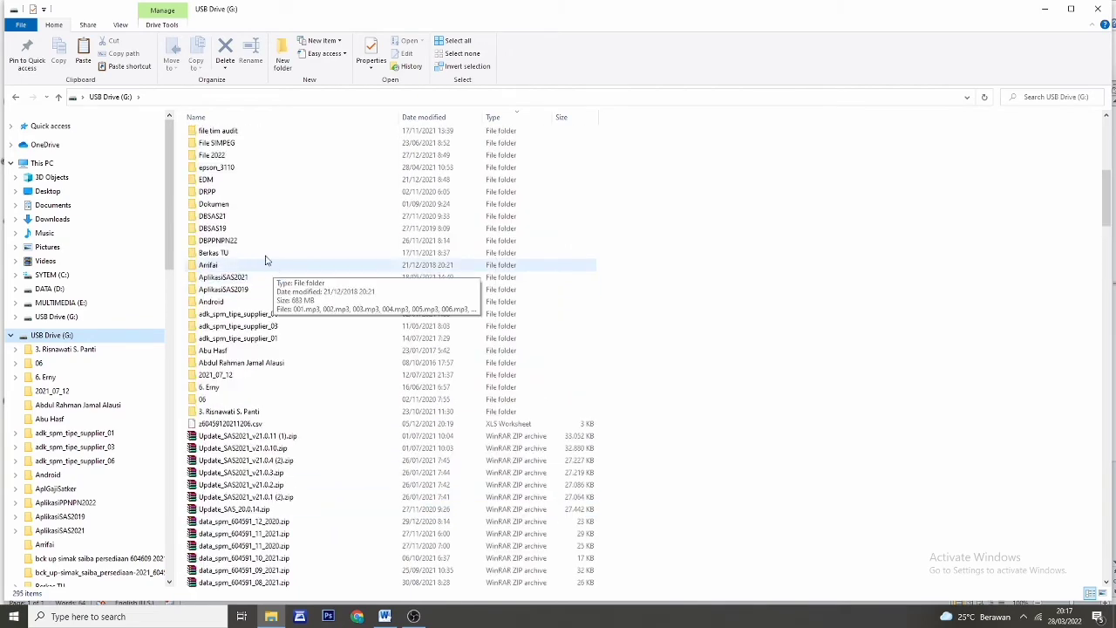
right_click(253, 247)
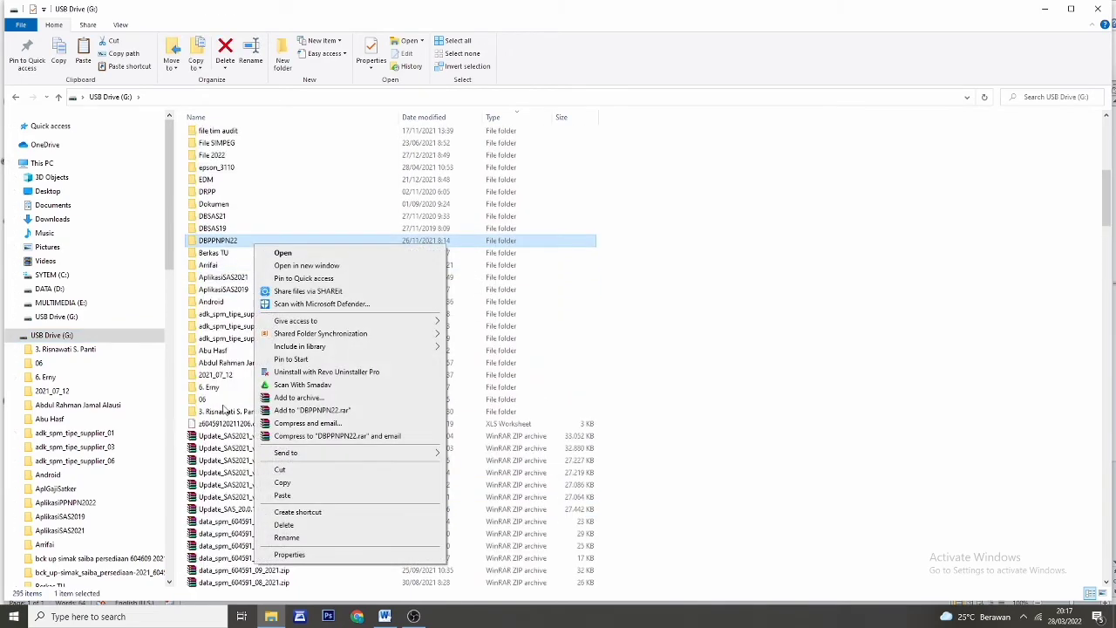
left_click(282, 482)
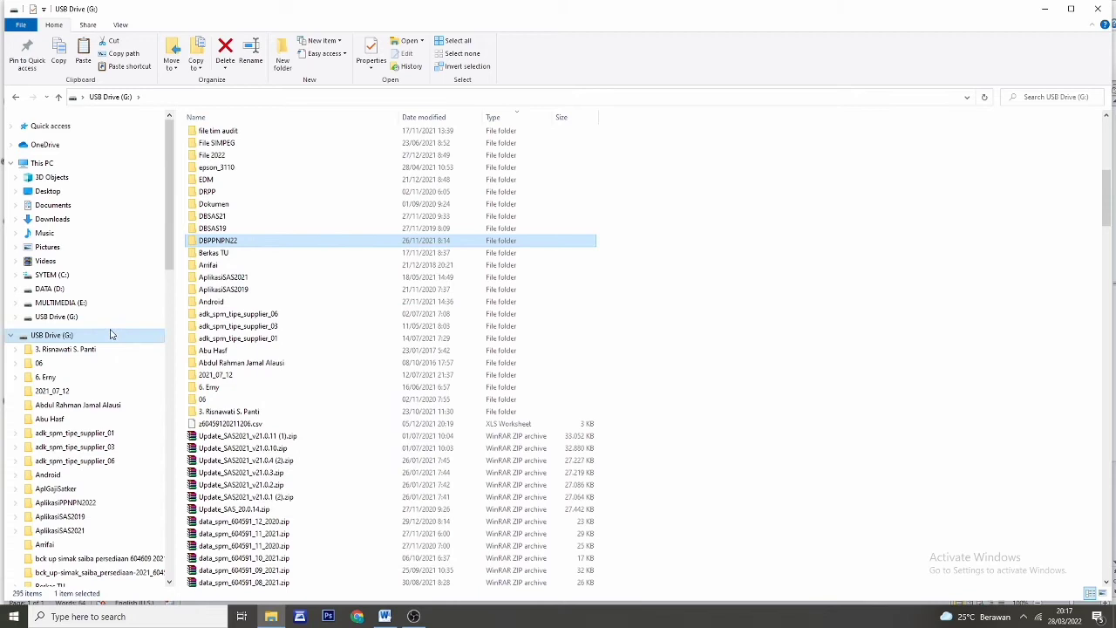
Paste the DBPPNPN22 folder into the root of drive C.
left_click(61, 275)
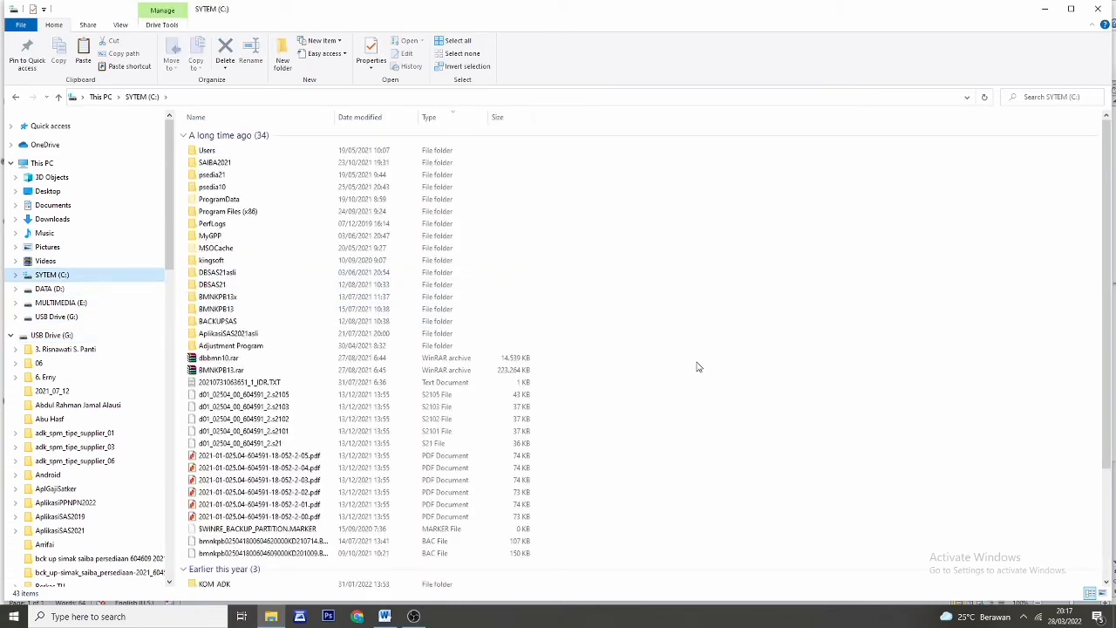
right_click(650, 297)
left_click(677, 362)
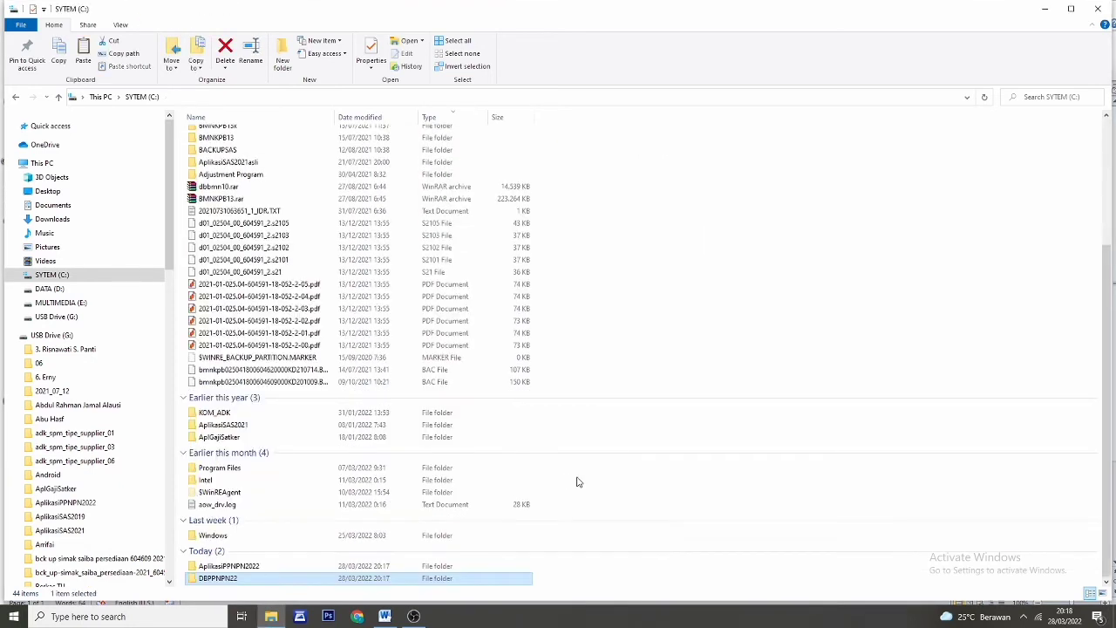
Review instruction 4 in the Word document, highlighting DBPPNPN22, and return to File Explorer.
left_click(385, 616)
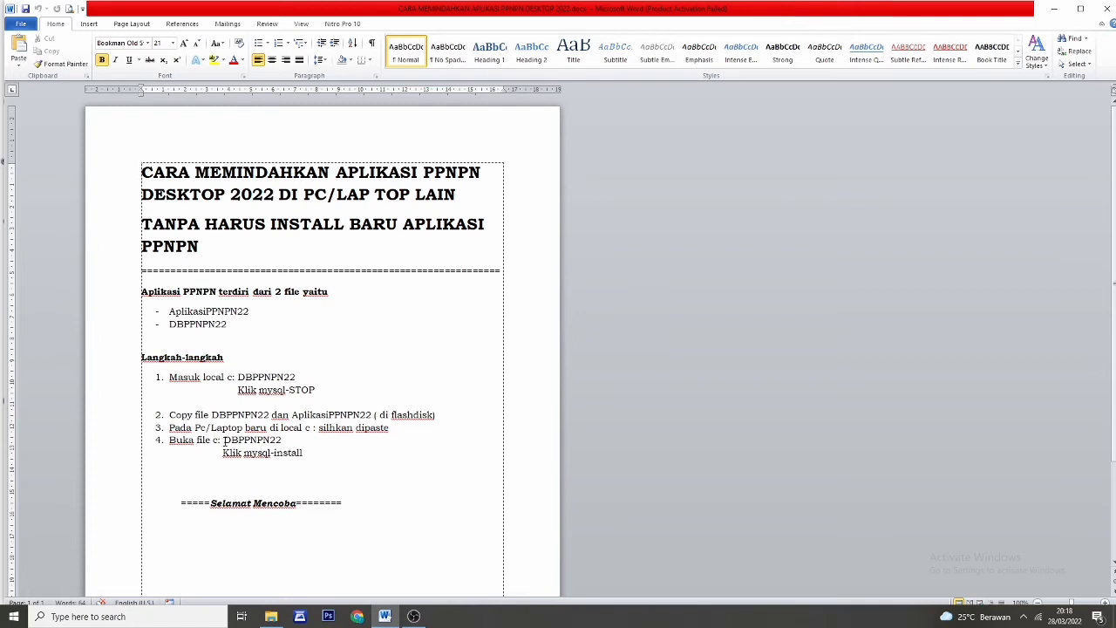
left_click_drag(224, 439, 282, 440)
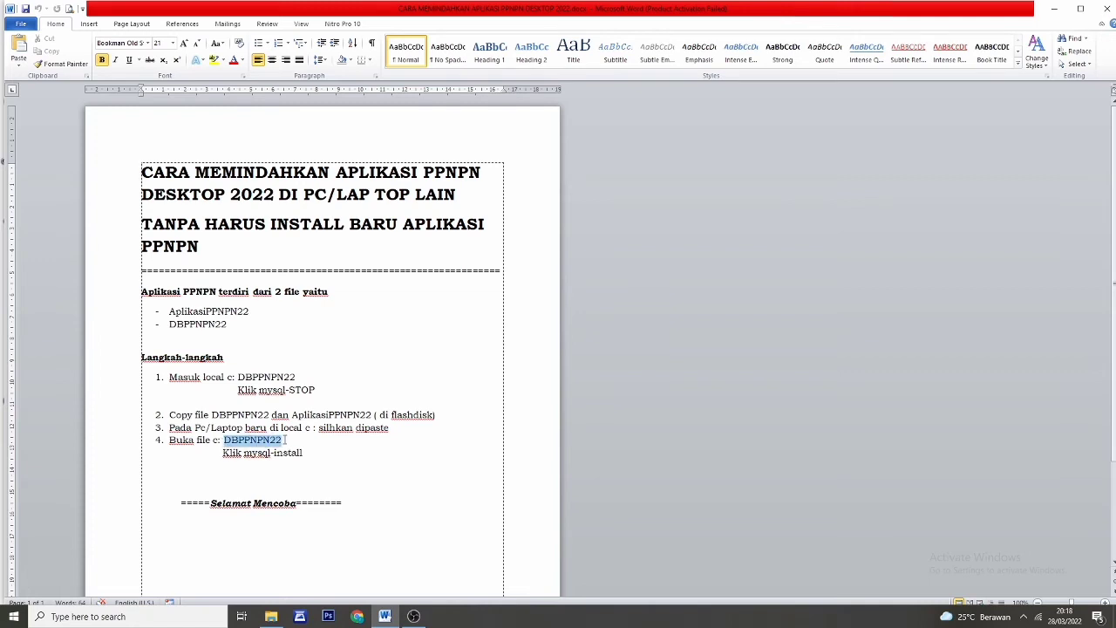
left_click(271, 616)
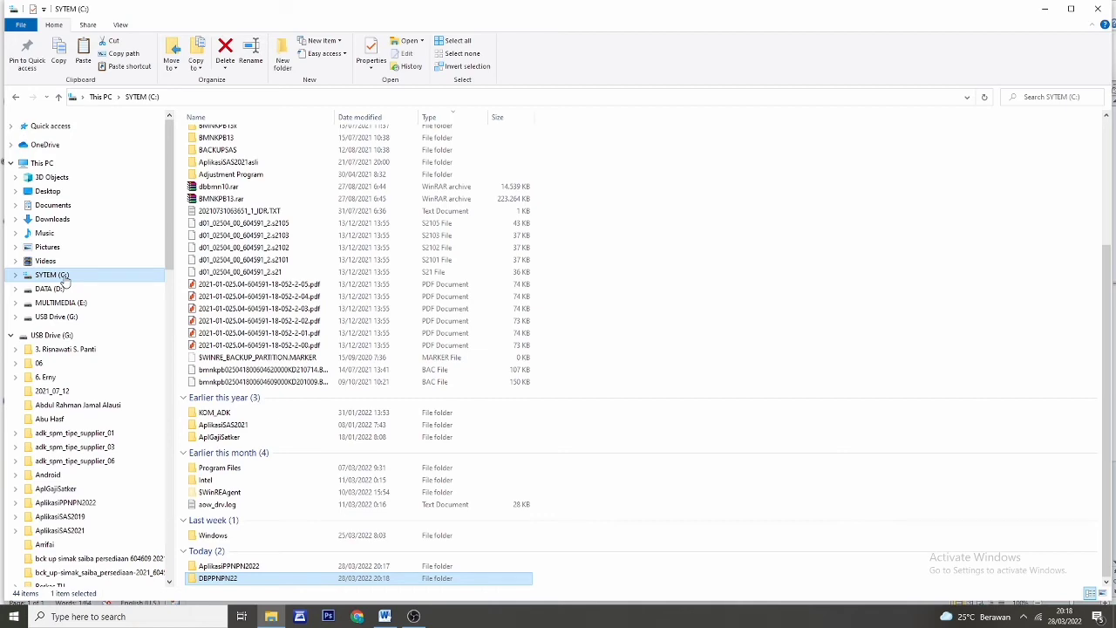
Open the DBPPNPN22 folder on drive C and run mysql-install.bat as administrator.
left_click(63, 278)
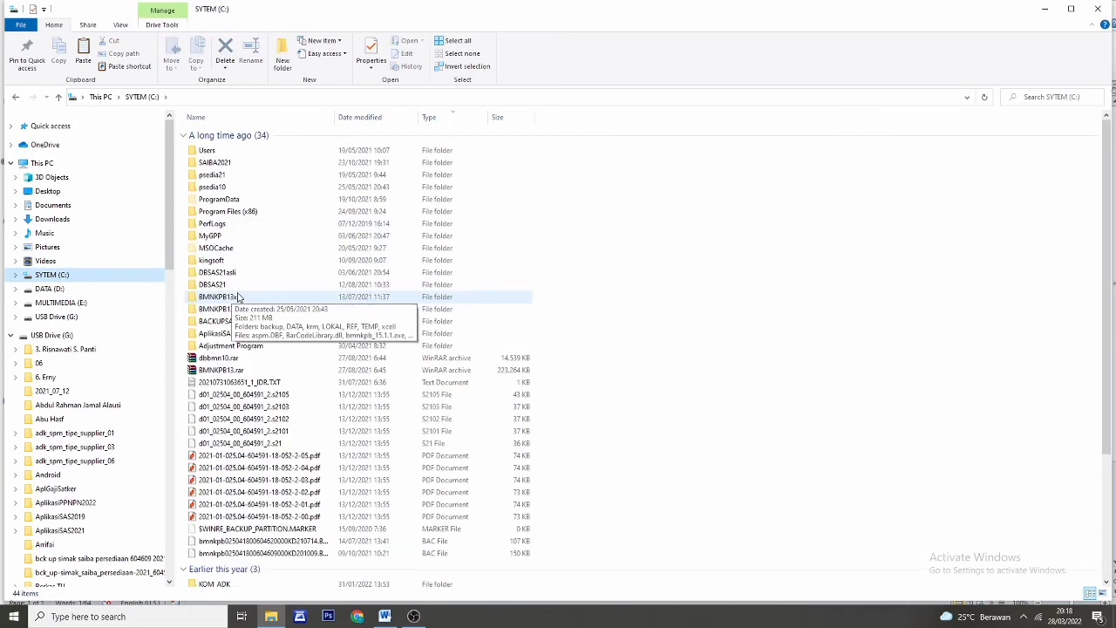
scroll(235, 301, "down", 5)
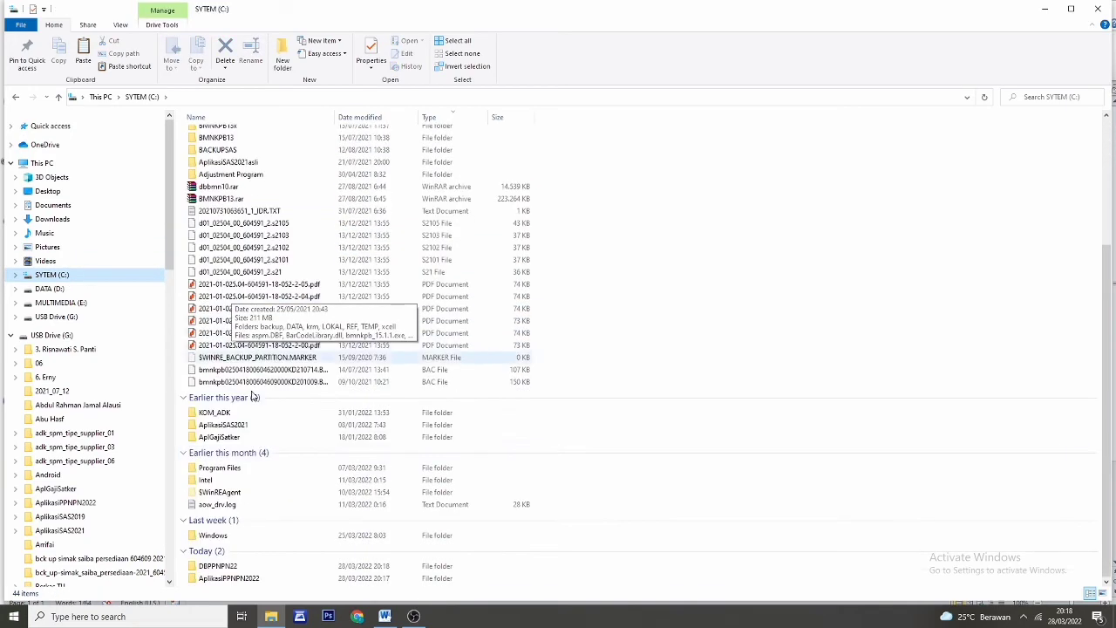
double_click(237, 566)
left_click(223, 200)
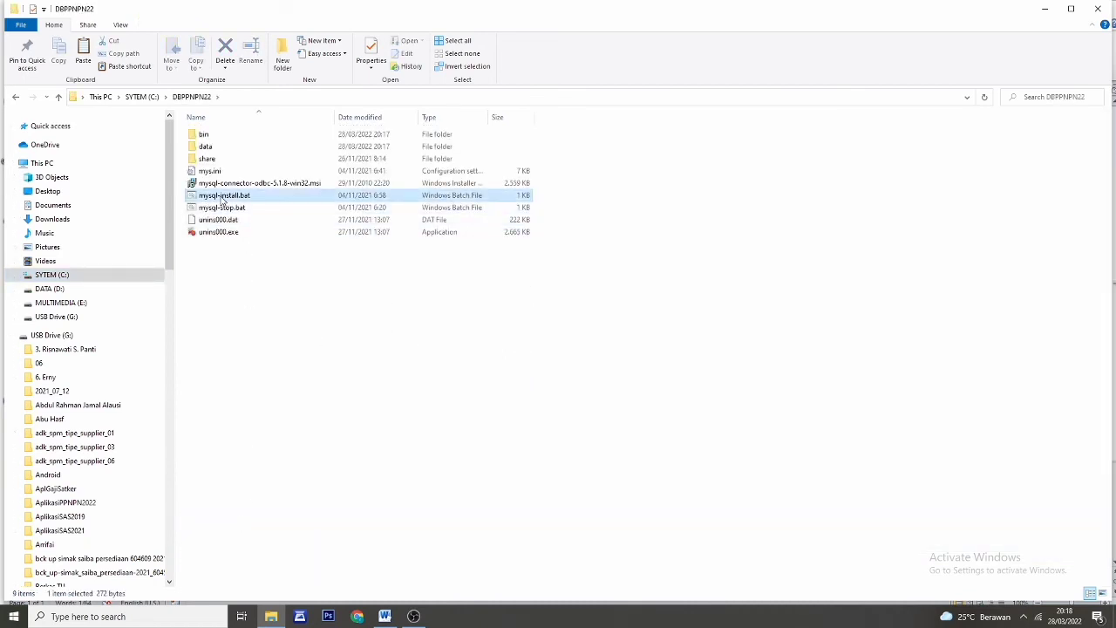
right_click(222, 200)
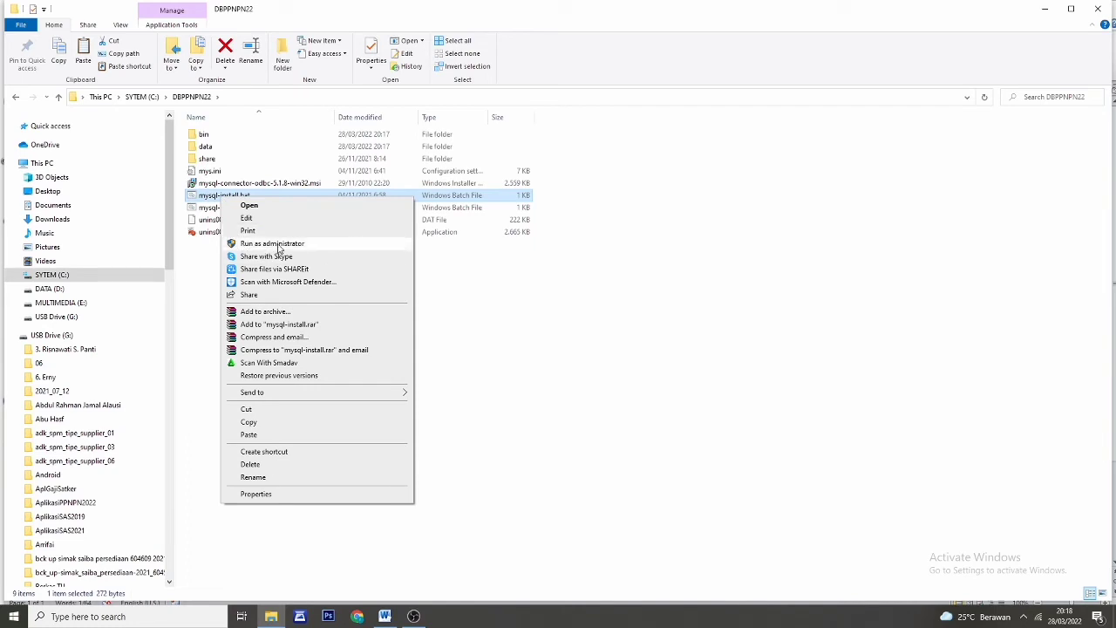
left_click(273, 244)
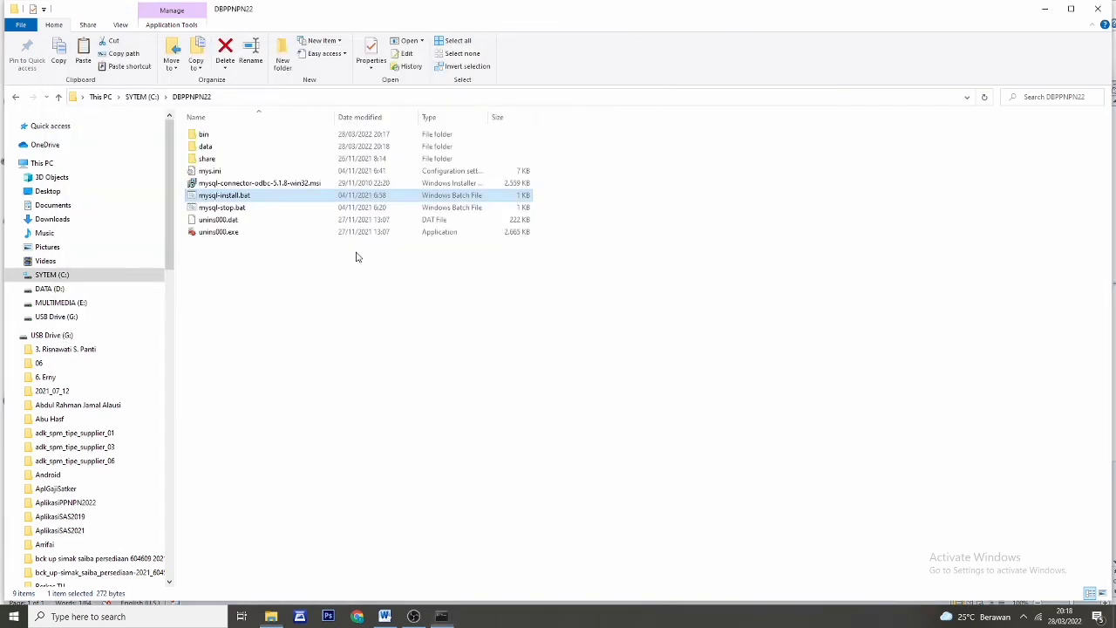
Open the AplikasiPPNPN2022 folder on drive C and send a shortcut of PPNPN.exe to the desktop.
left_click(69, 276)
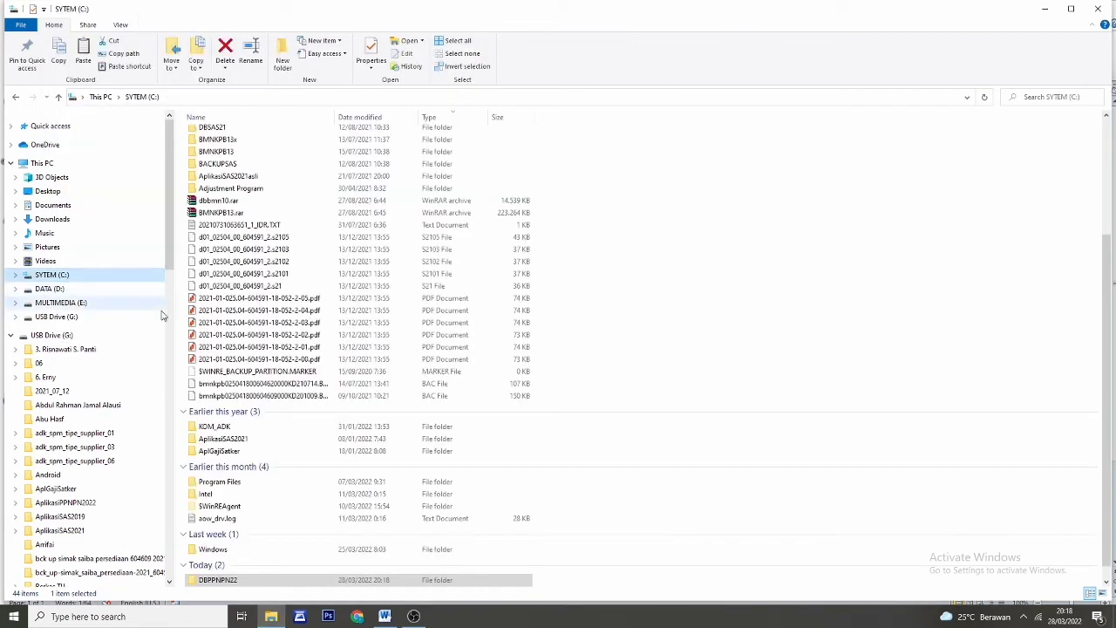
scroll(246, 373, "up", 5)
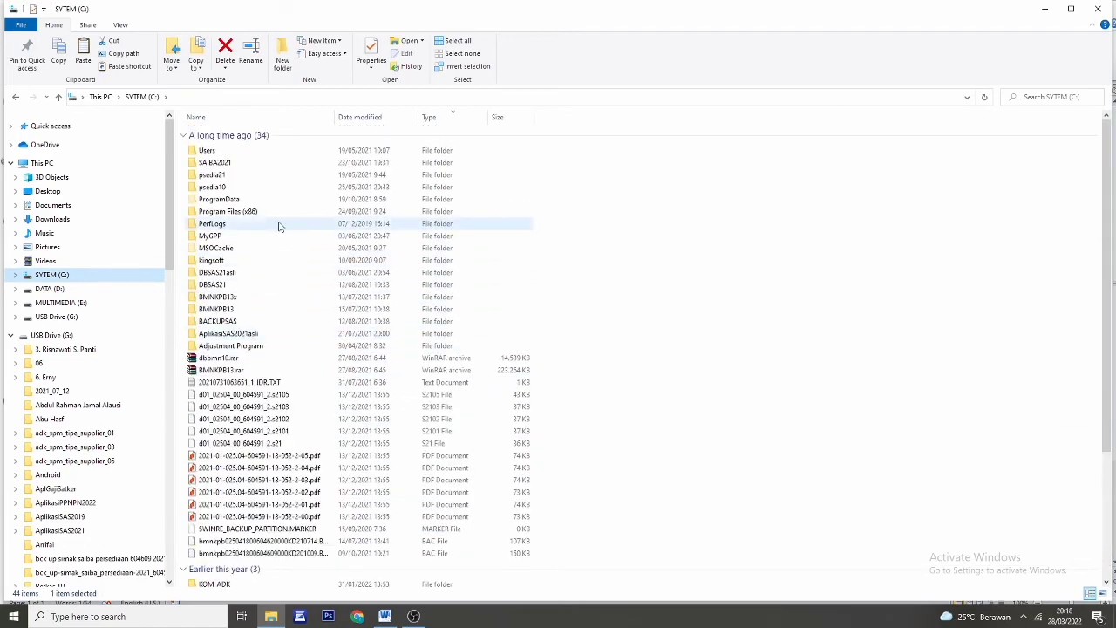
scroll(273, 324, "down", 5)
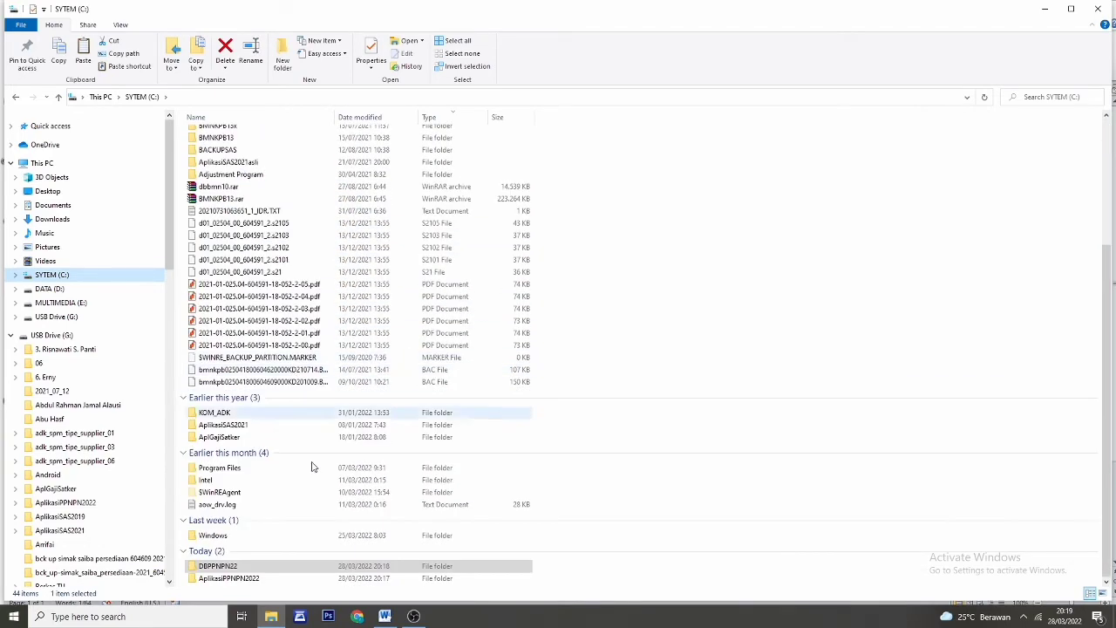
double_click(228, 578)
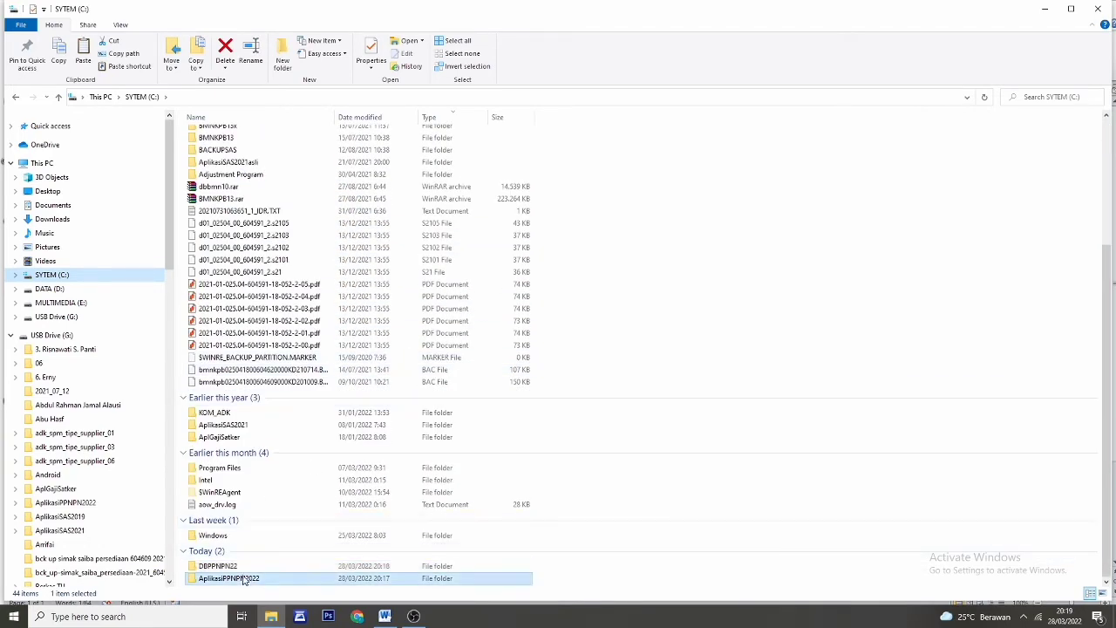
left_click(209, 476)
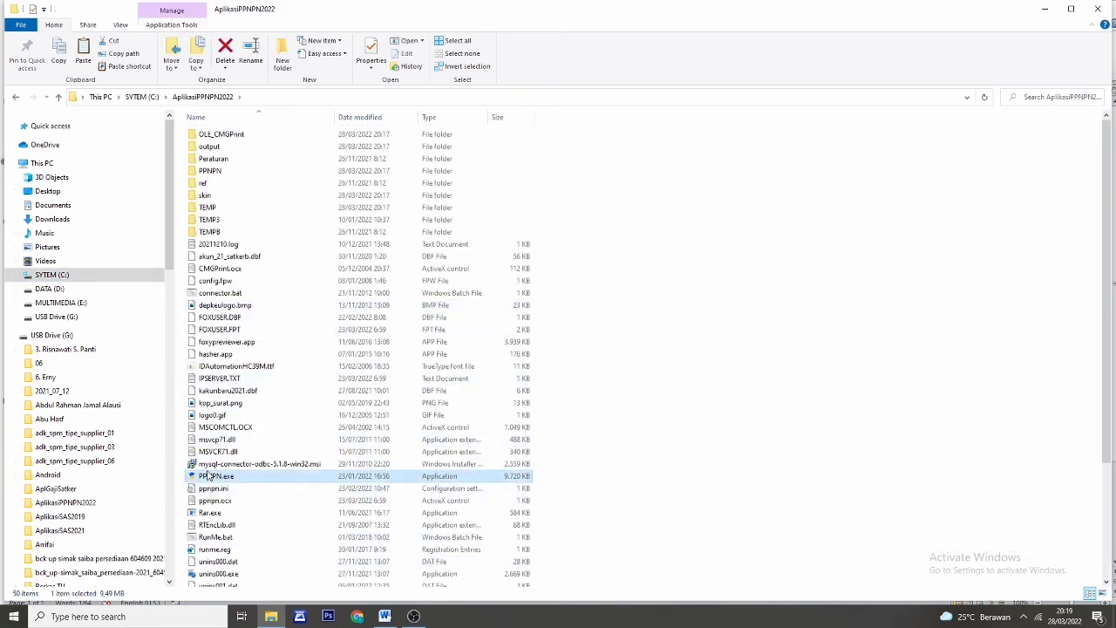
right_click(209, 476)
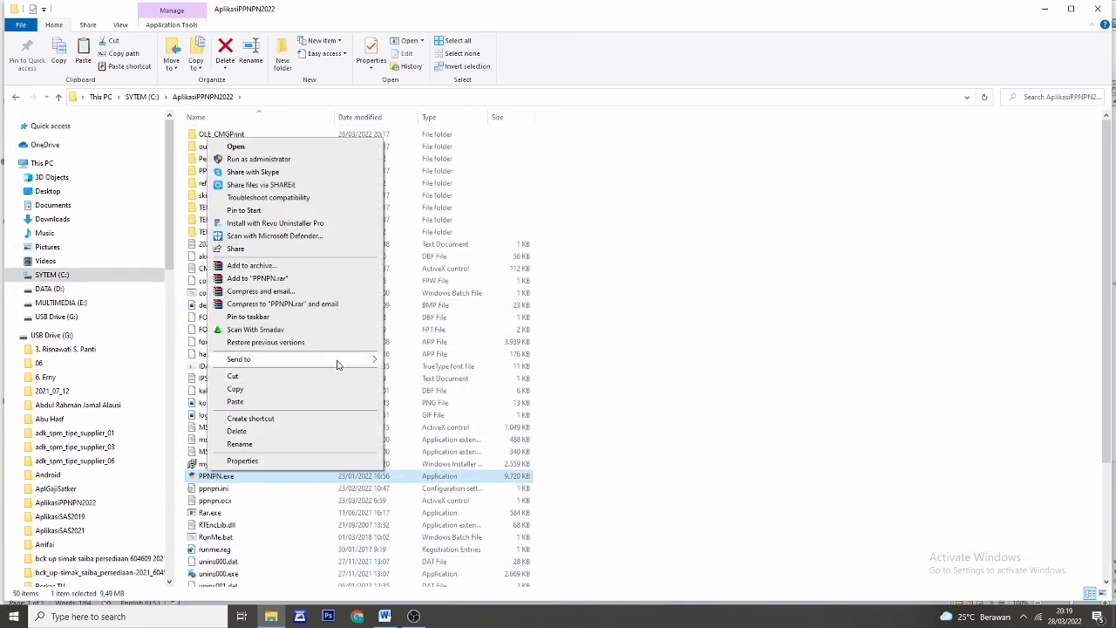
mouse_move(336, 361)
left_click(420, 386)
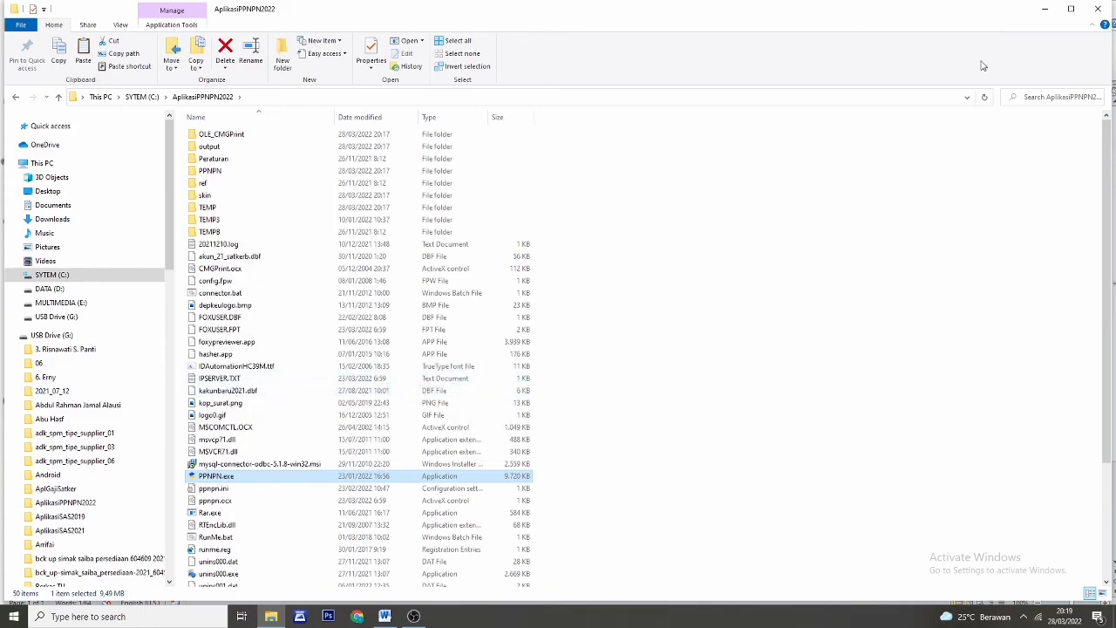
Minimize the File Explorer and Word windows and refresh the desktop.
left_click(1046, 11)
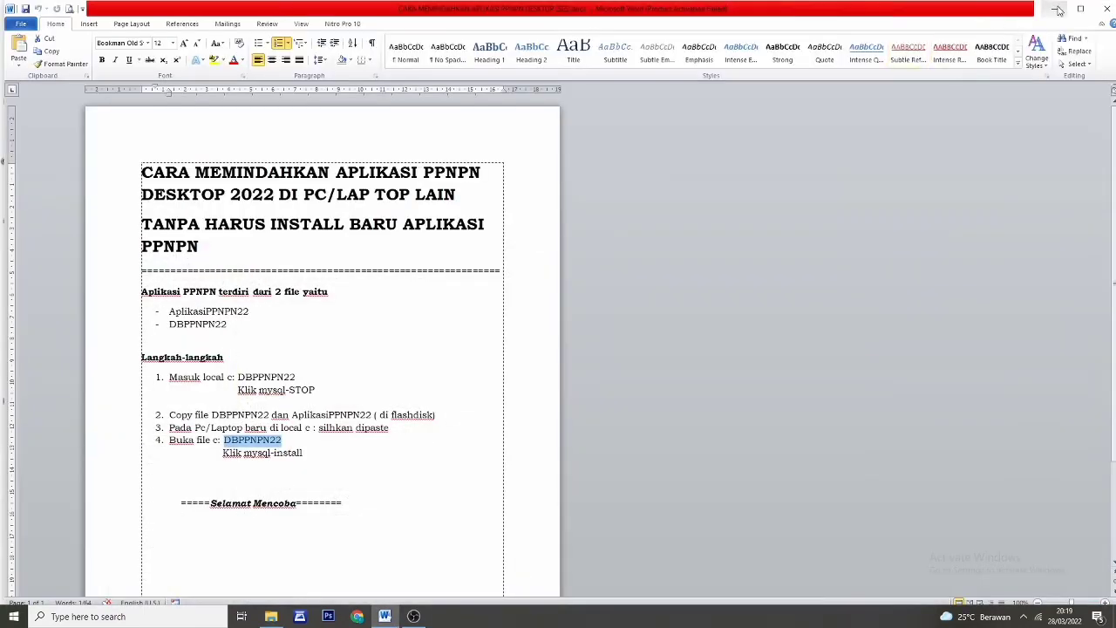
left_click(1054, 9)
right_click(372, 331)
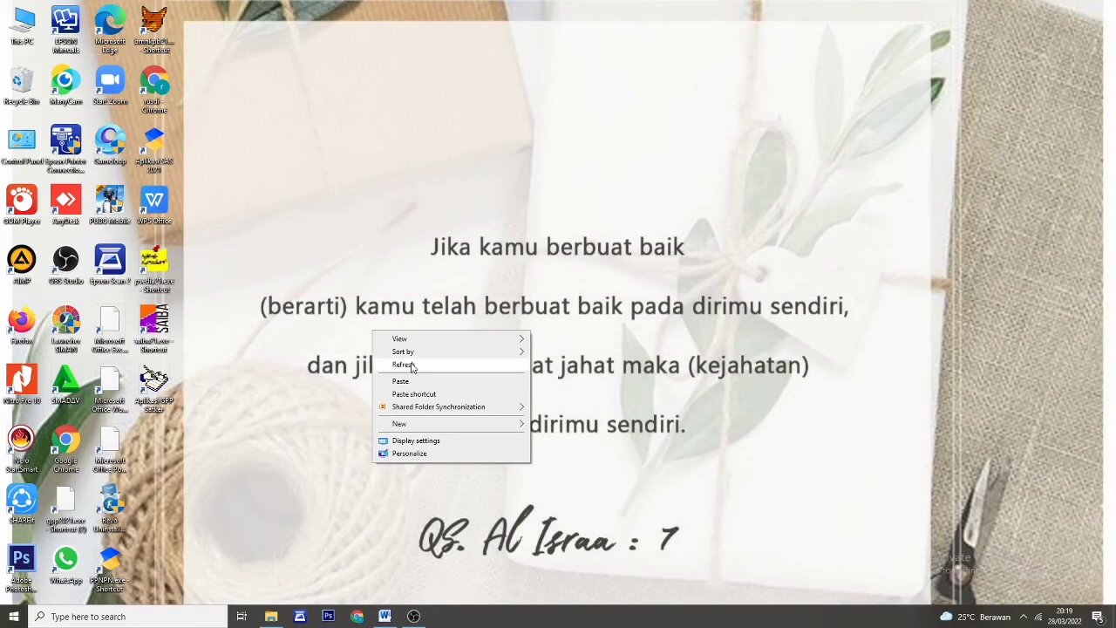
left_click(411, 365)
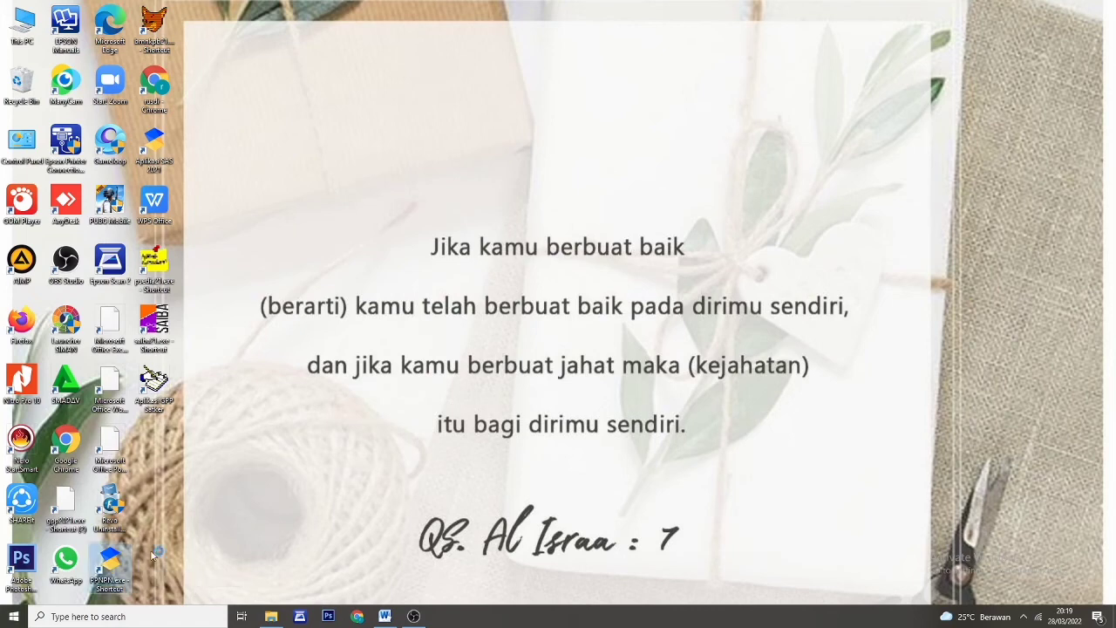
Launch the PPNPN application from its new desktop shortcut and log in with the admin account.
double_click(100, 577)
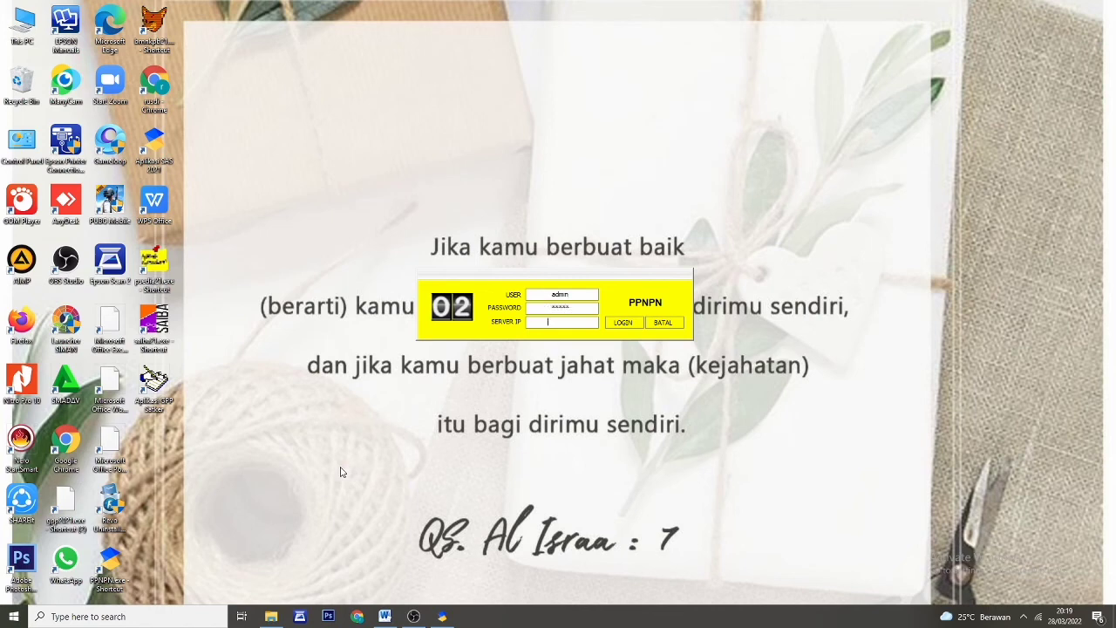
key("Return")
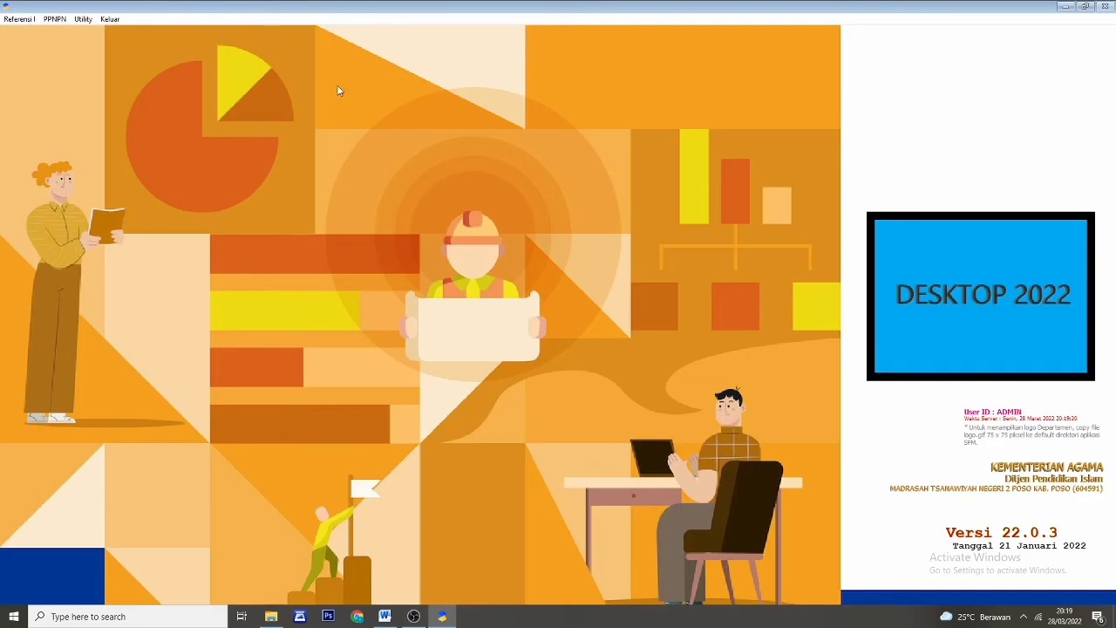
Open the RUH PPNPN/Keluarga/SK data form and look through several employees' records.
left_click(53, 20)
mouse_move(88, 33)
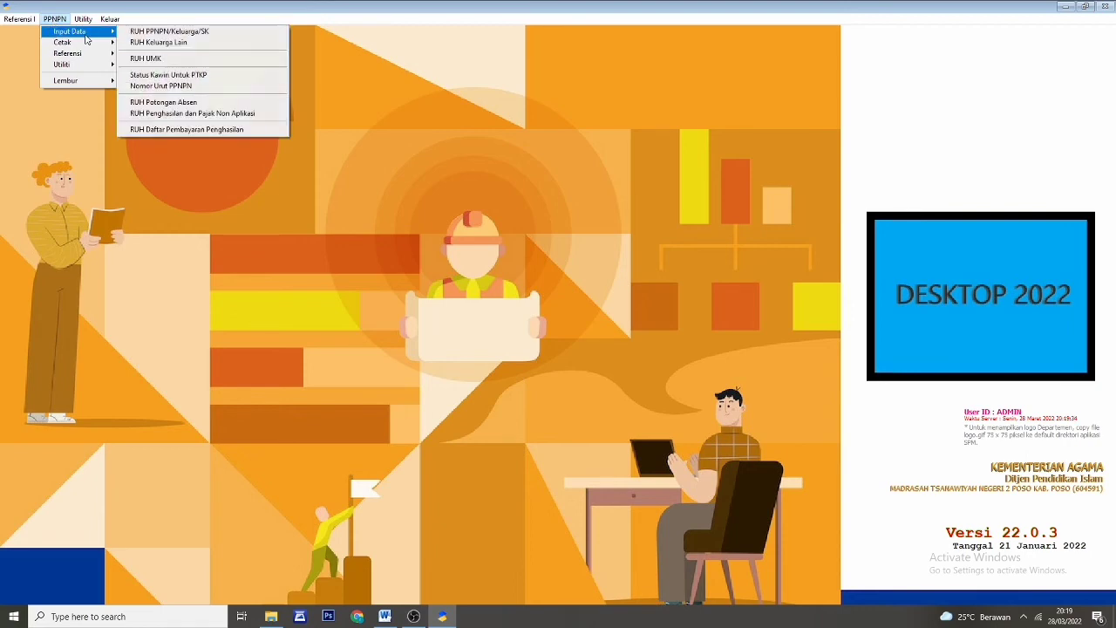
left_click(138, 33)
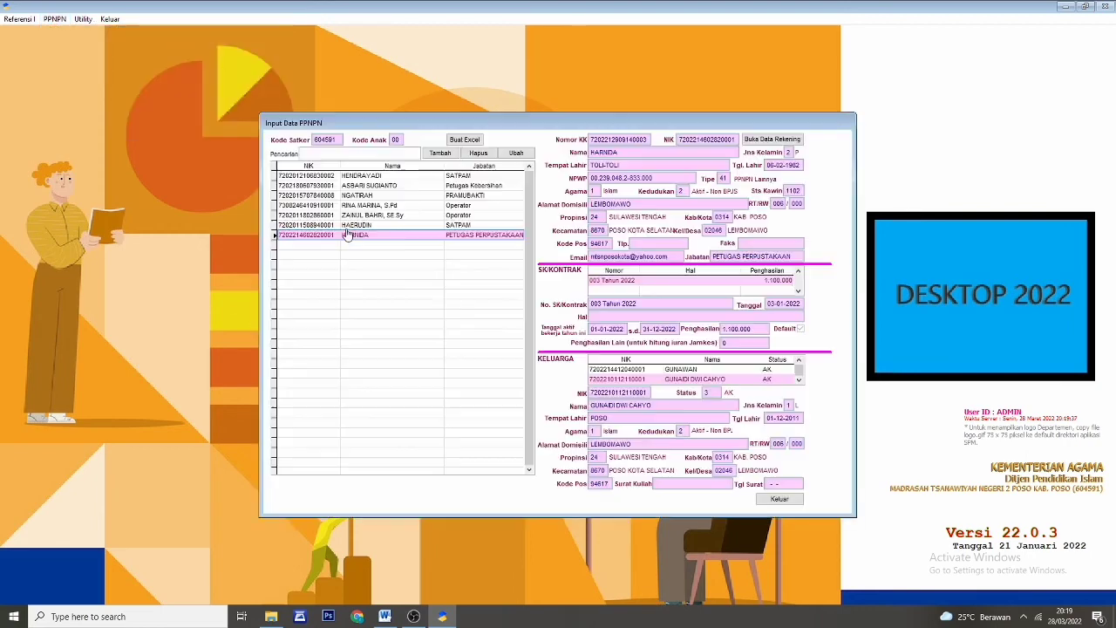
left_click(373, 186)
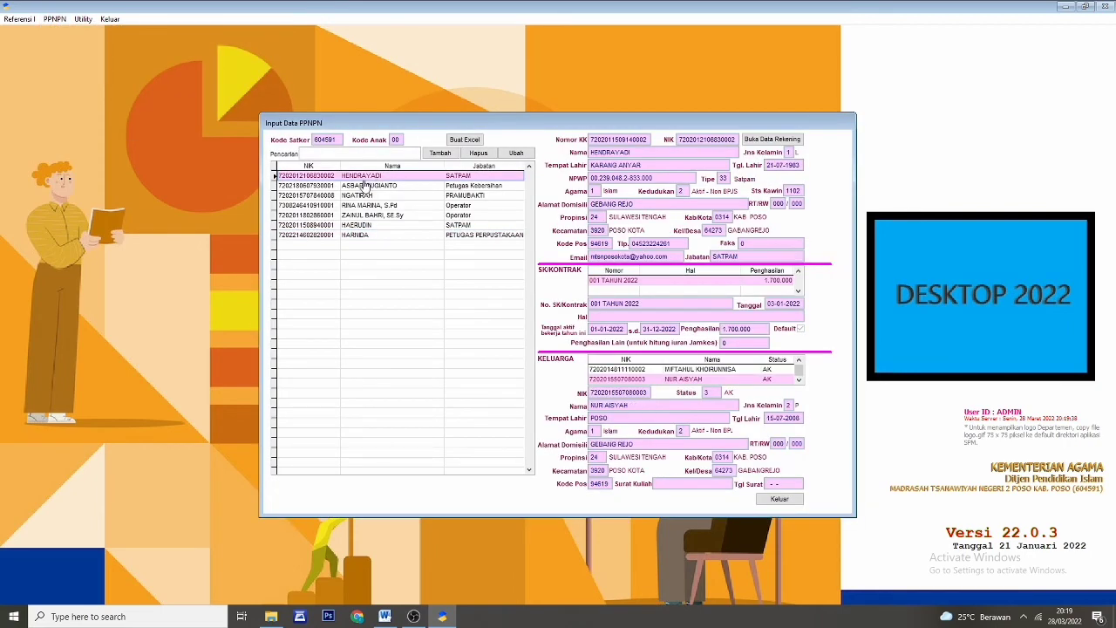
left_click(357, 195)
left_click(358, 205)
left_click(357, 214)
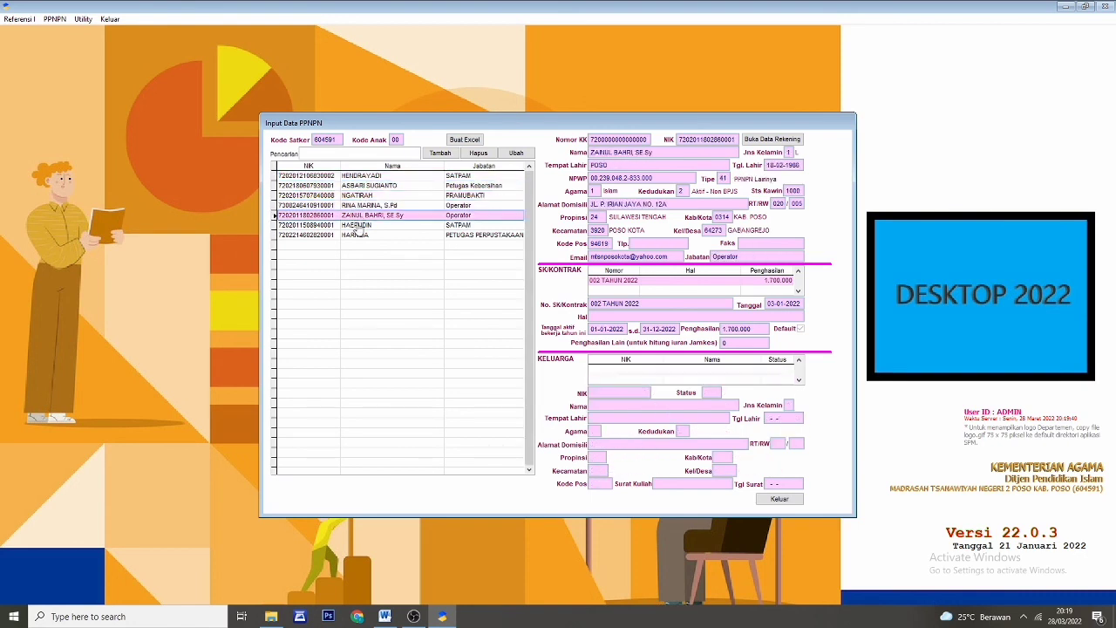